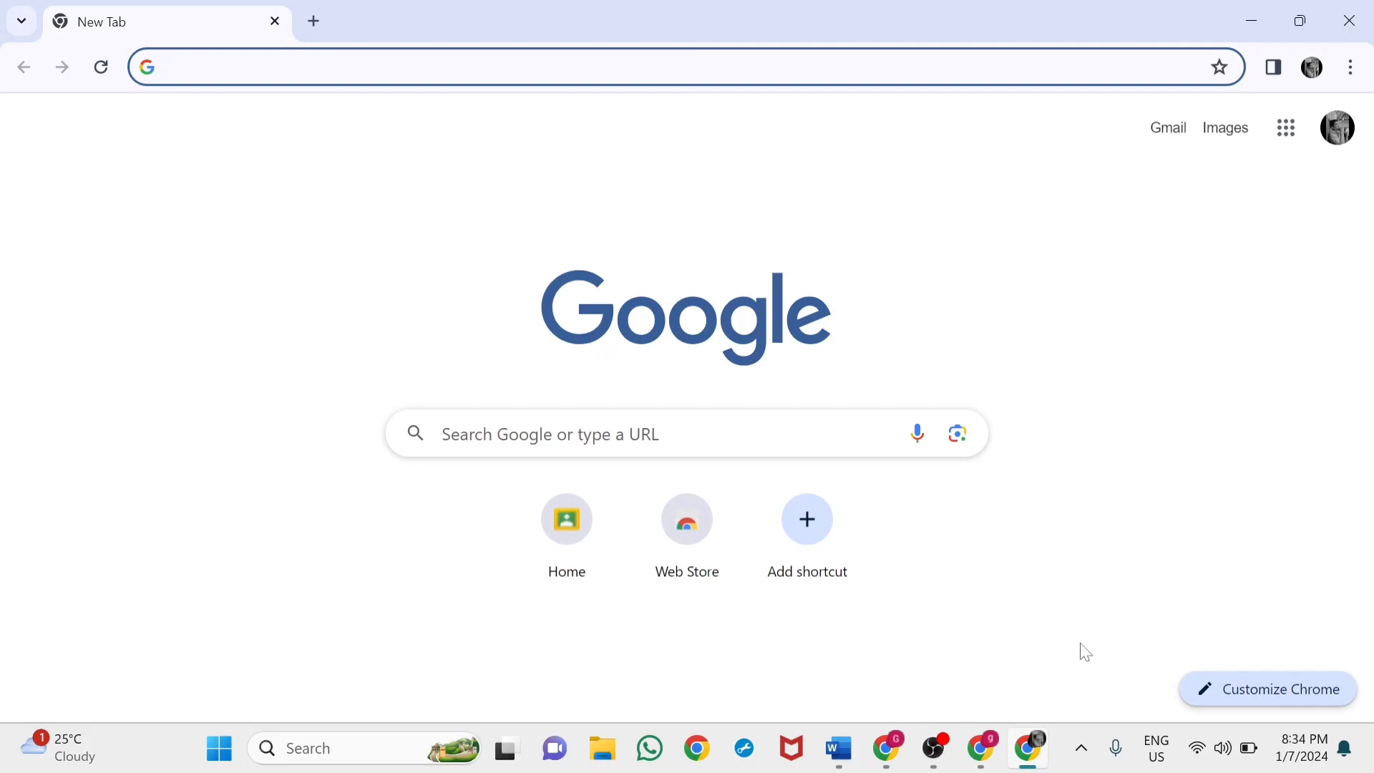
- From ncbi.nlm.nih.gov, search the Nucleotide database for 'hemoglobin'
{"action": "type", "text": "ncbi."}
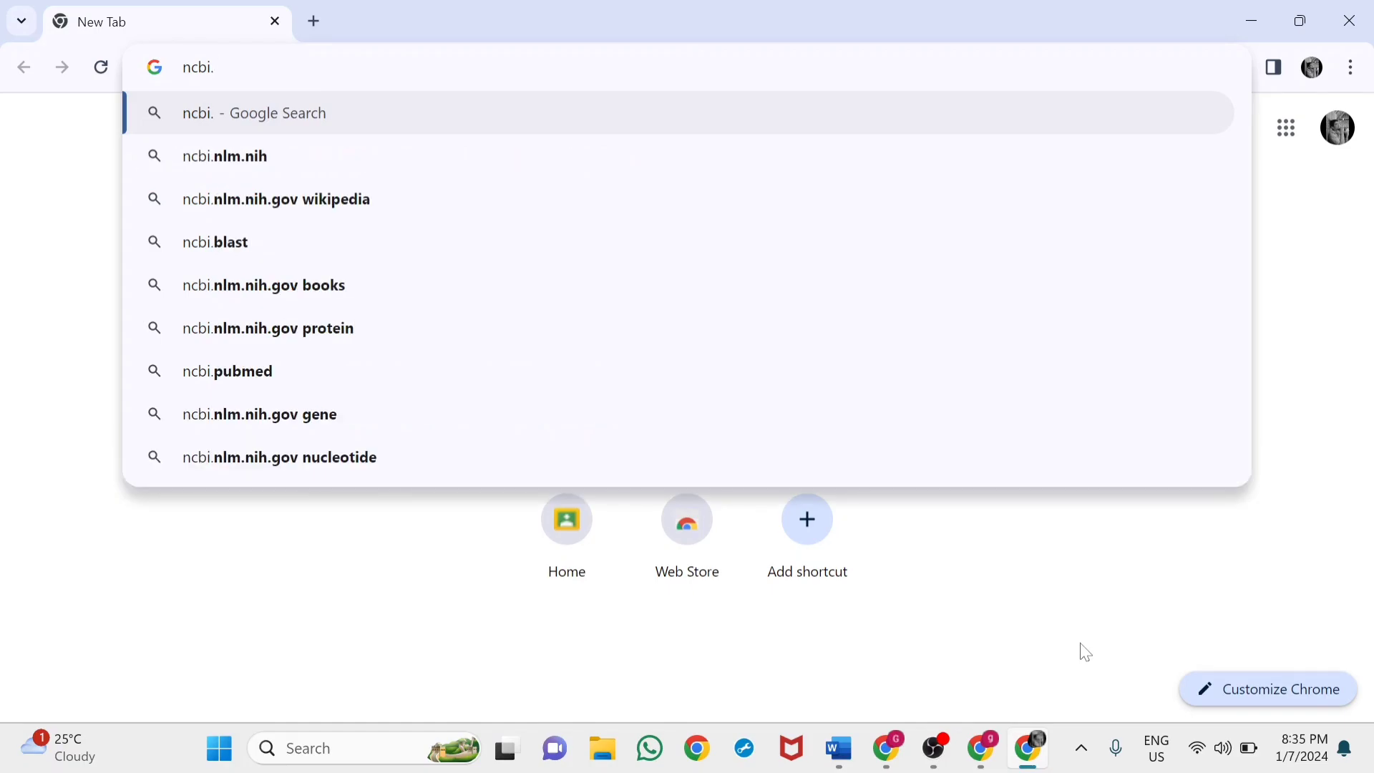
{"action": "type", "text": "nlm.nih.gov"}
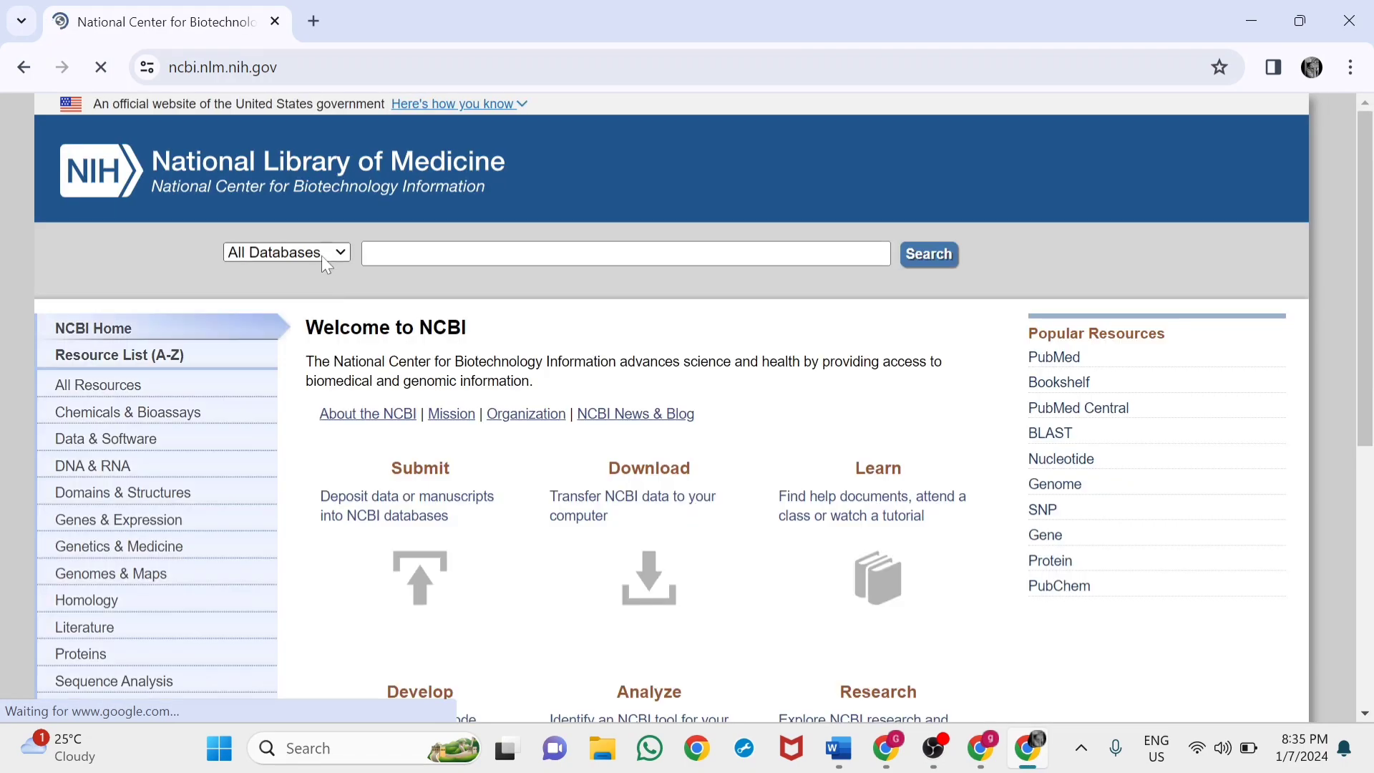
{"action": "left_click", "coordinate": [337, 256]}
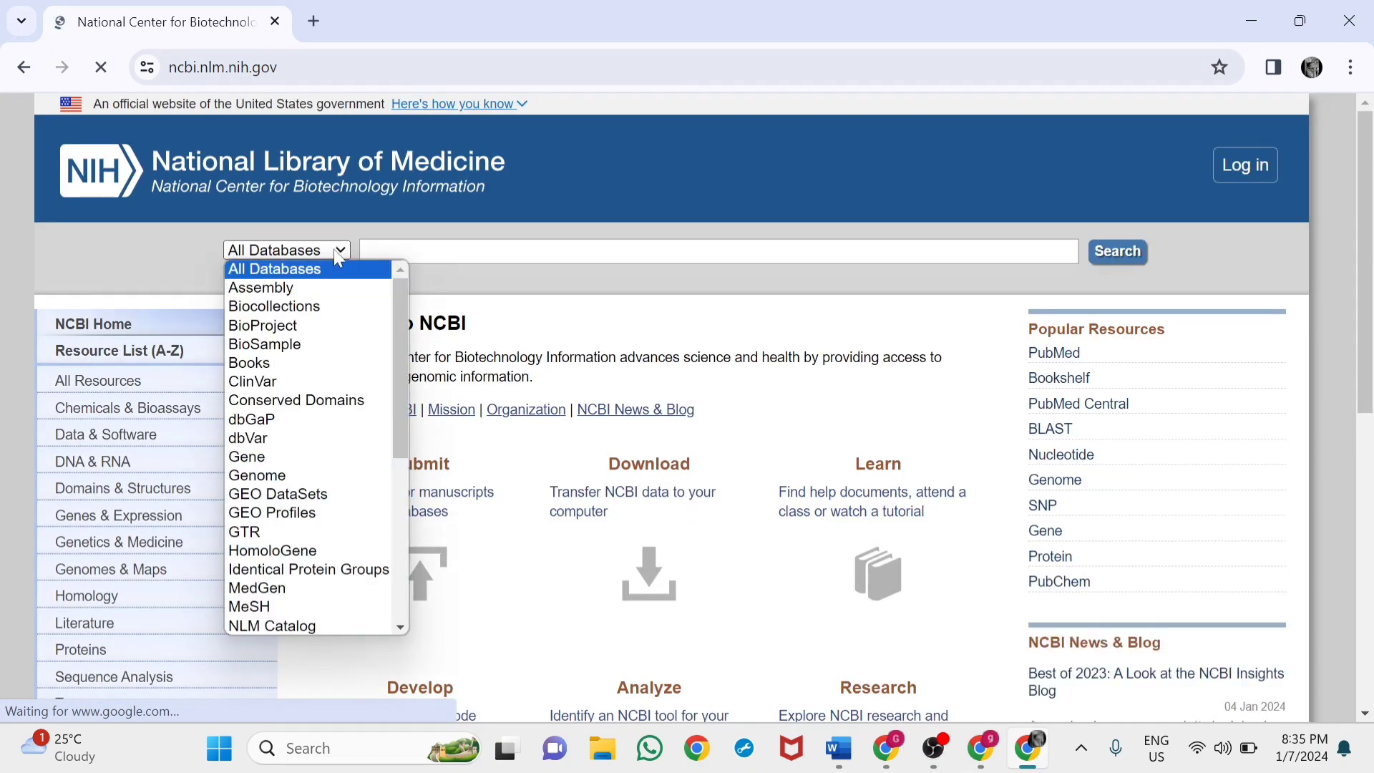
{"action": "left_click", "coordinate": [405, 501]}
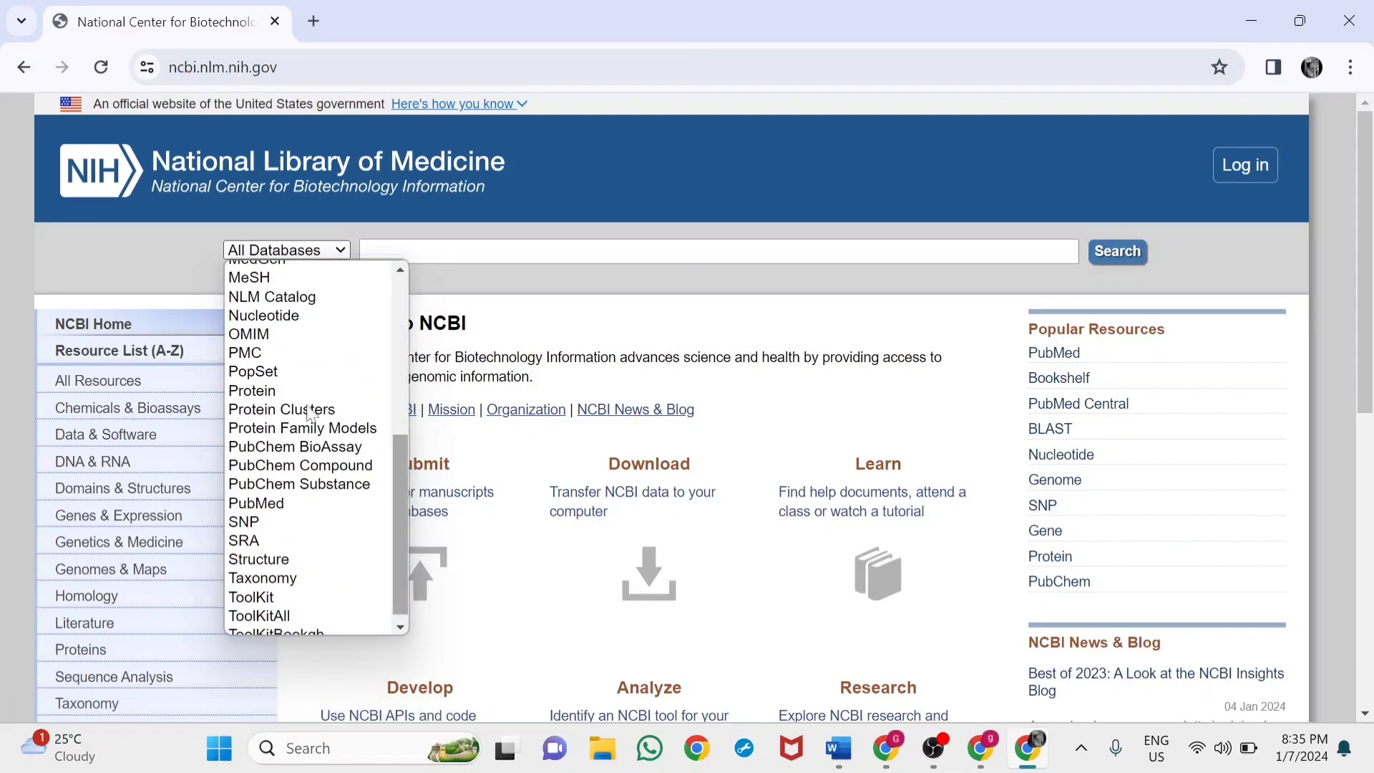
{"action": "left_click", "coordinate": [296, 321]}
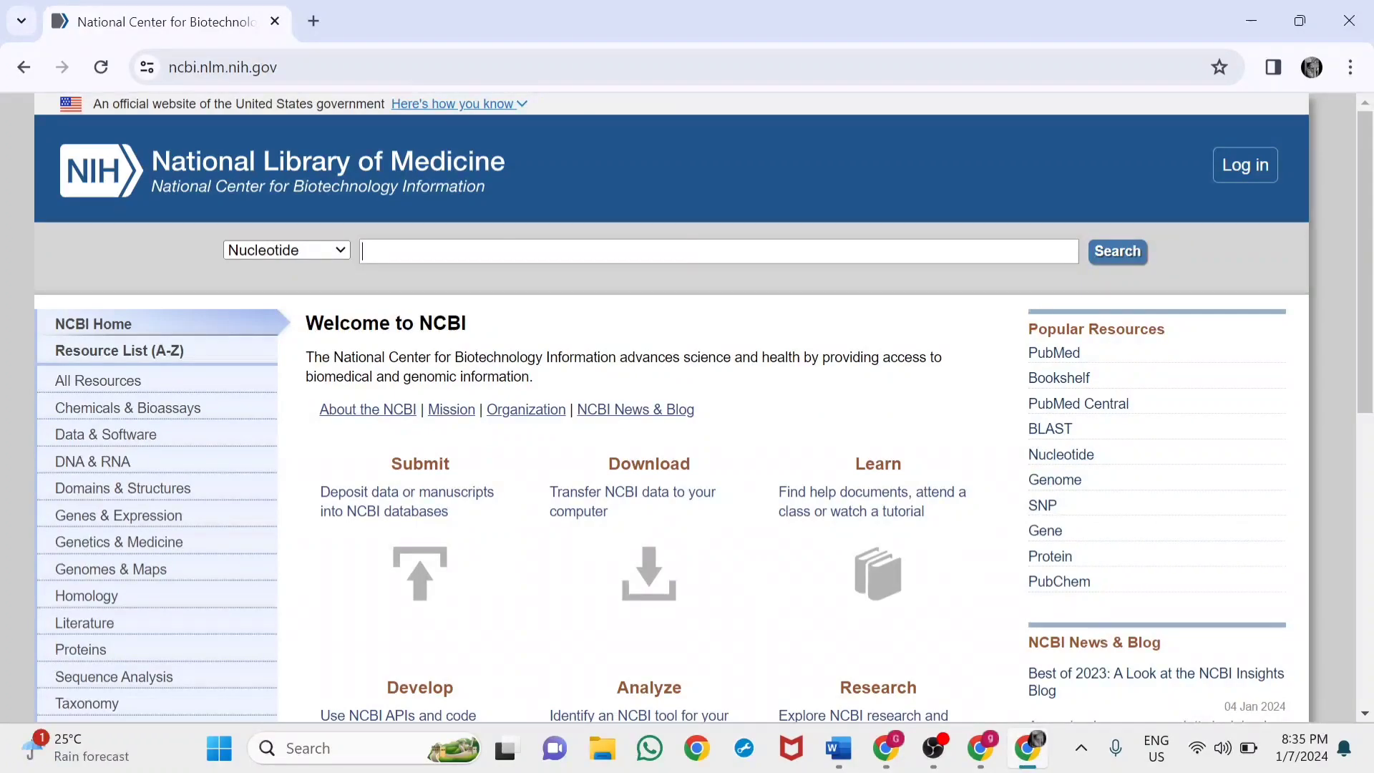
{"action": "type", "text": "hemoglobin"}
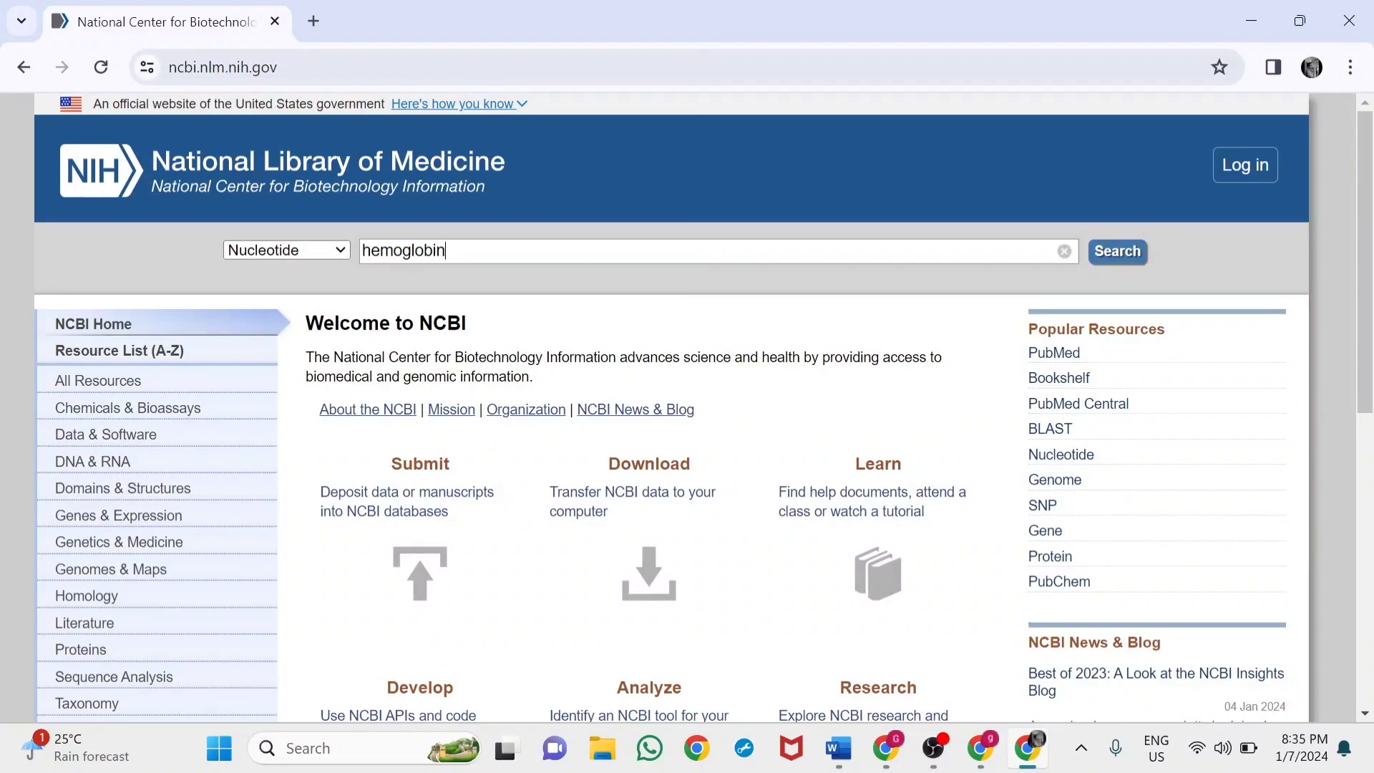
{"action": "left_click", "coordinate": [1116, 262]}
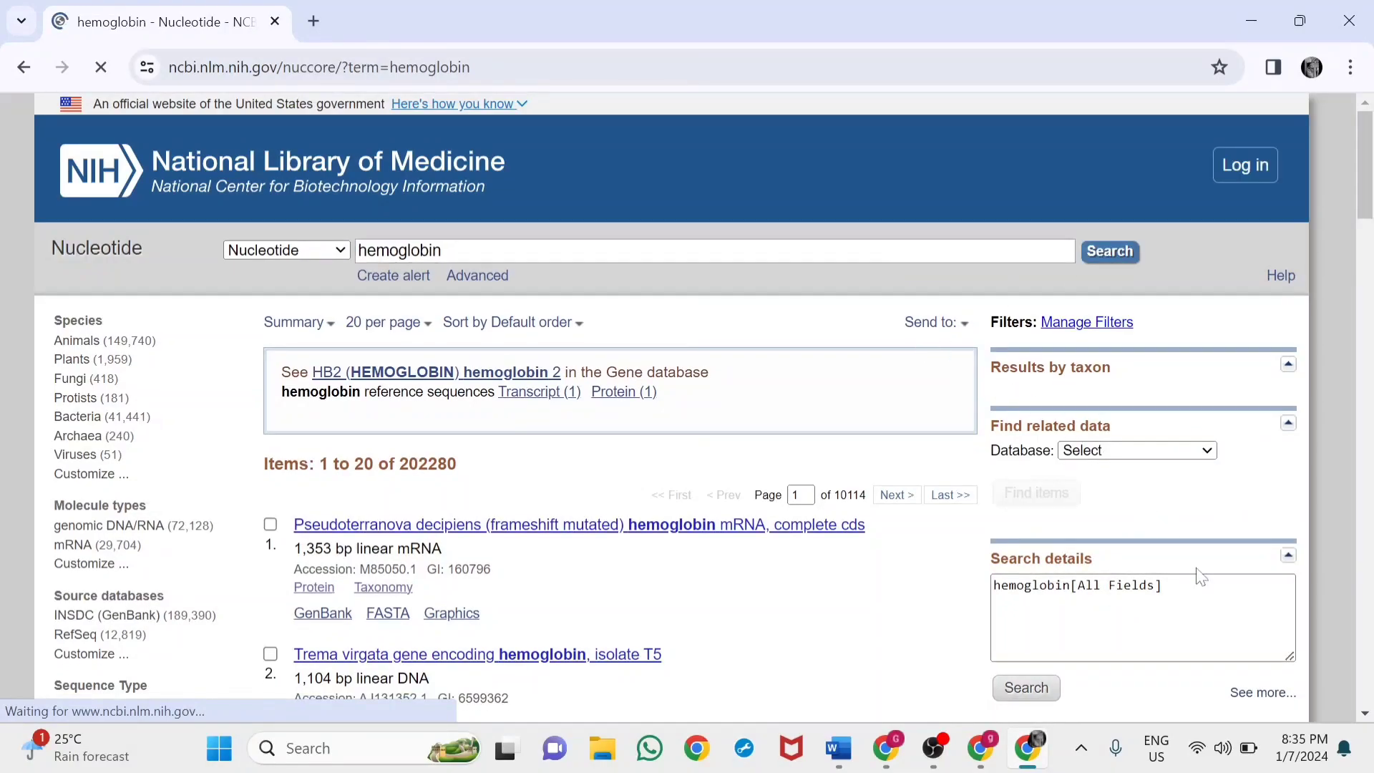
- Scroll through the 202,280 hemoglobin results, back to the top, and clear the stray text highlight
{"action": "left_click", "coordinate": [1366, 714]}
{"action": "left_click", "coordinate": [1366, 716]}
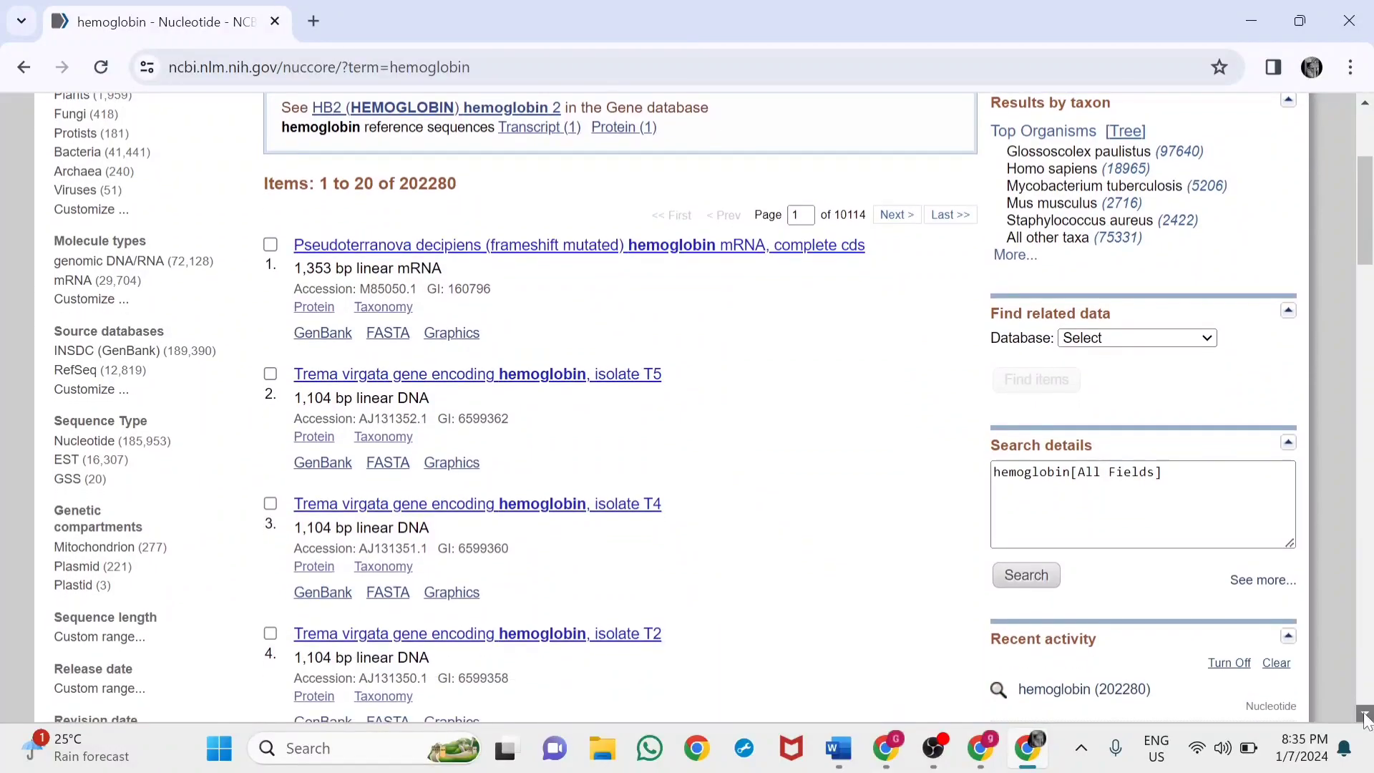
{"action": "left_click", "coordinate": [1366, 715]}
{"action": "left_click", "coordinate": [1366, 716]}
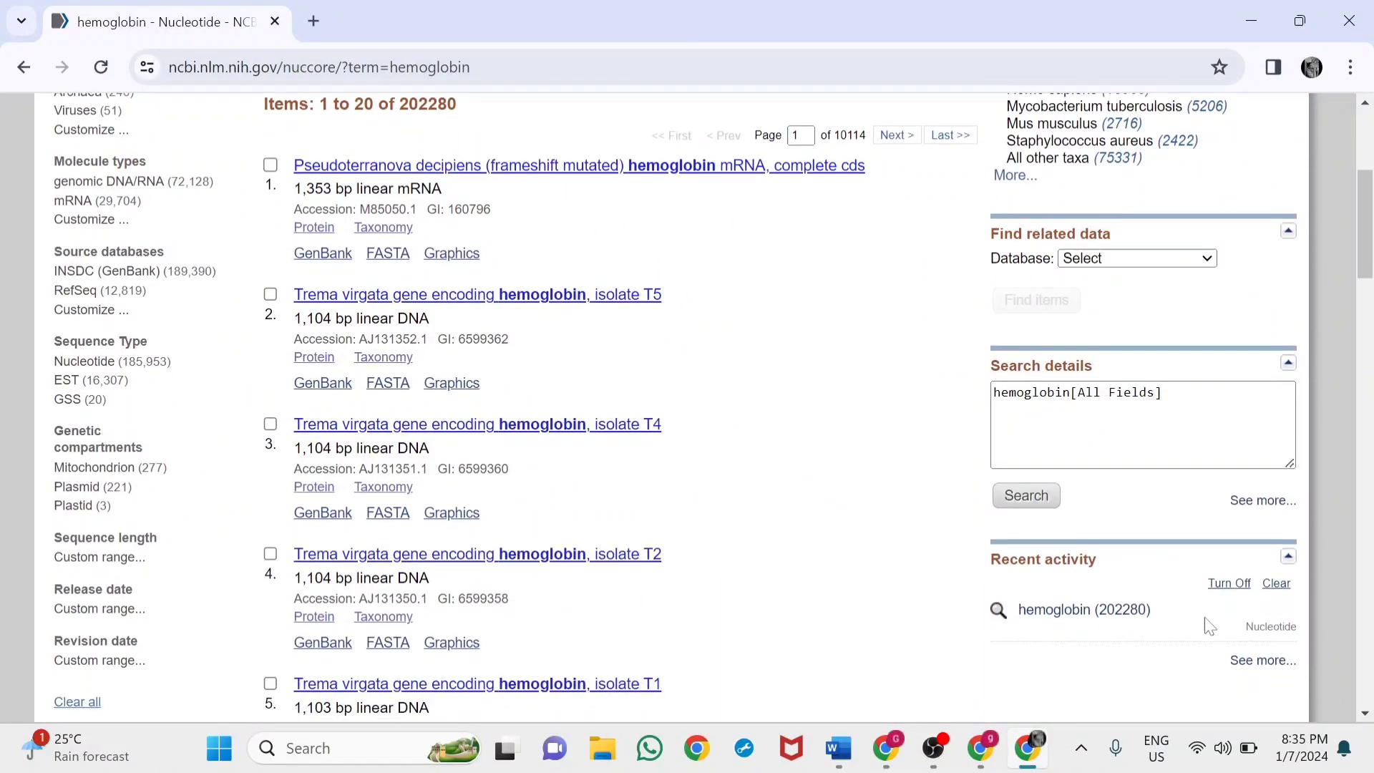
{"action": "left_click_drag", "start_coordinate": [1027, 549], "coordinate": [911, 491]}
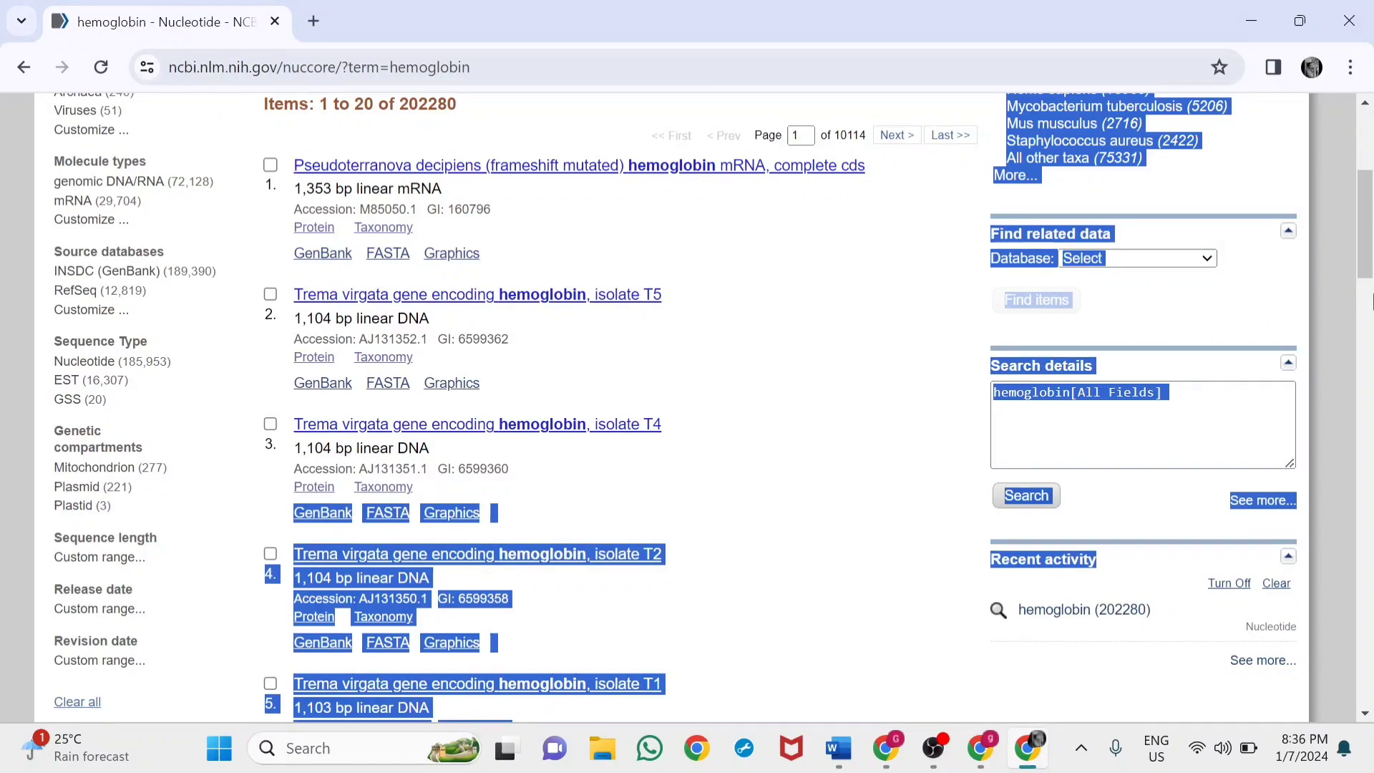
{"action": "left_click", "coordinate": [1373, 300]}
{"action": "left_click", "coordinate": [1372, 197]}
{"action": "left_click", "coordinate": [478, 368]}
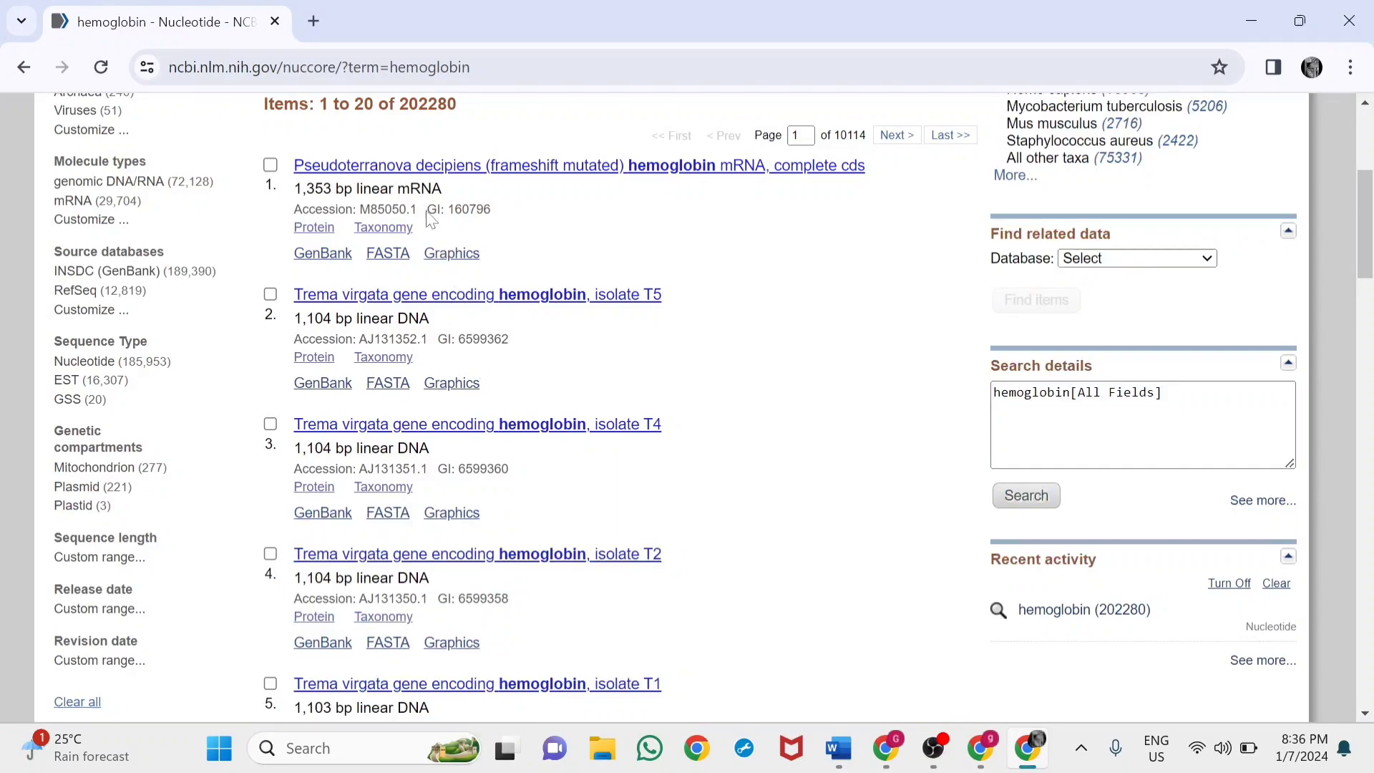
- Open the first result, M85050.1 Pseudoterranova decipiens hemoglobin mRNA, and scroll down its record
{"action": "left_click", "coordinate": [412, 172]}
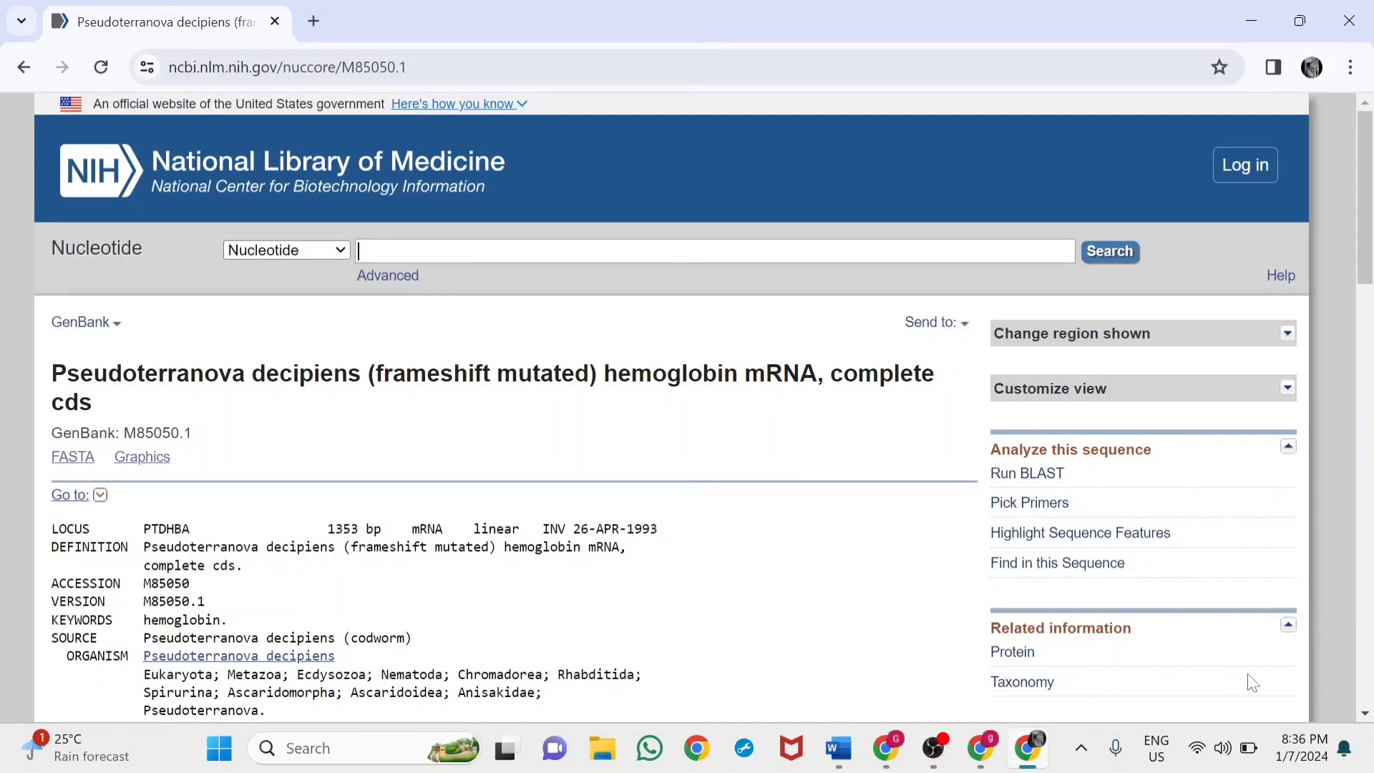
{"action": "left_click", "coordinate": [1365, 714]}
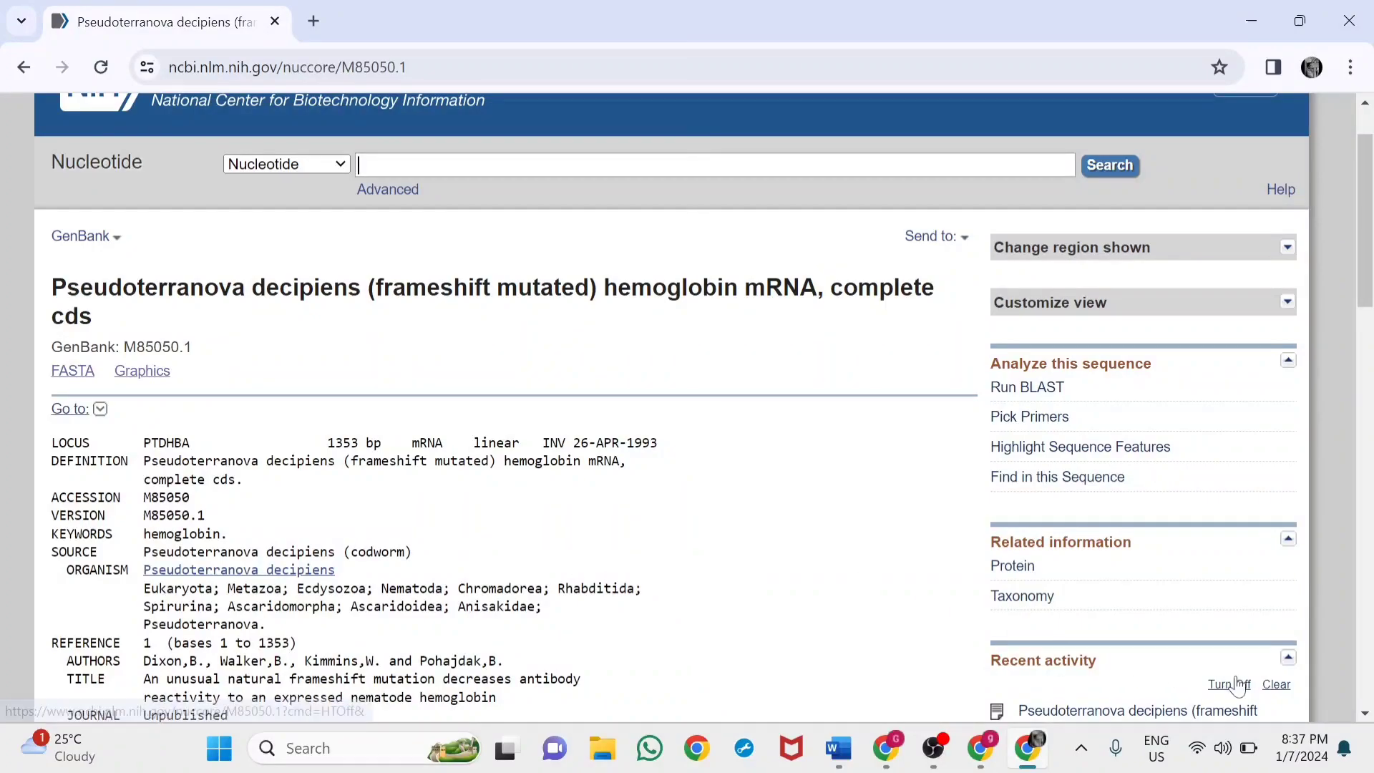
{"action": "left_click", "coordinate": [1365, 714]}
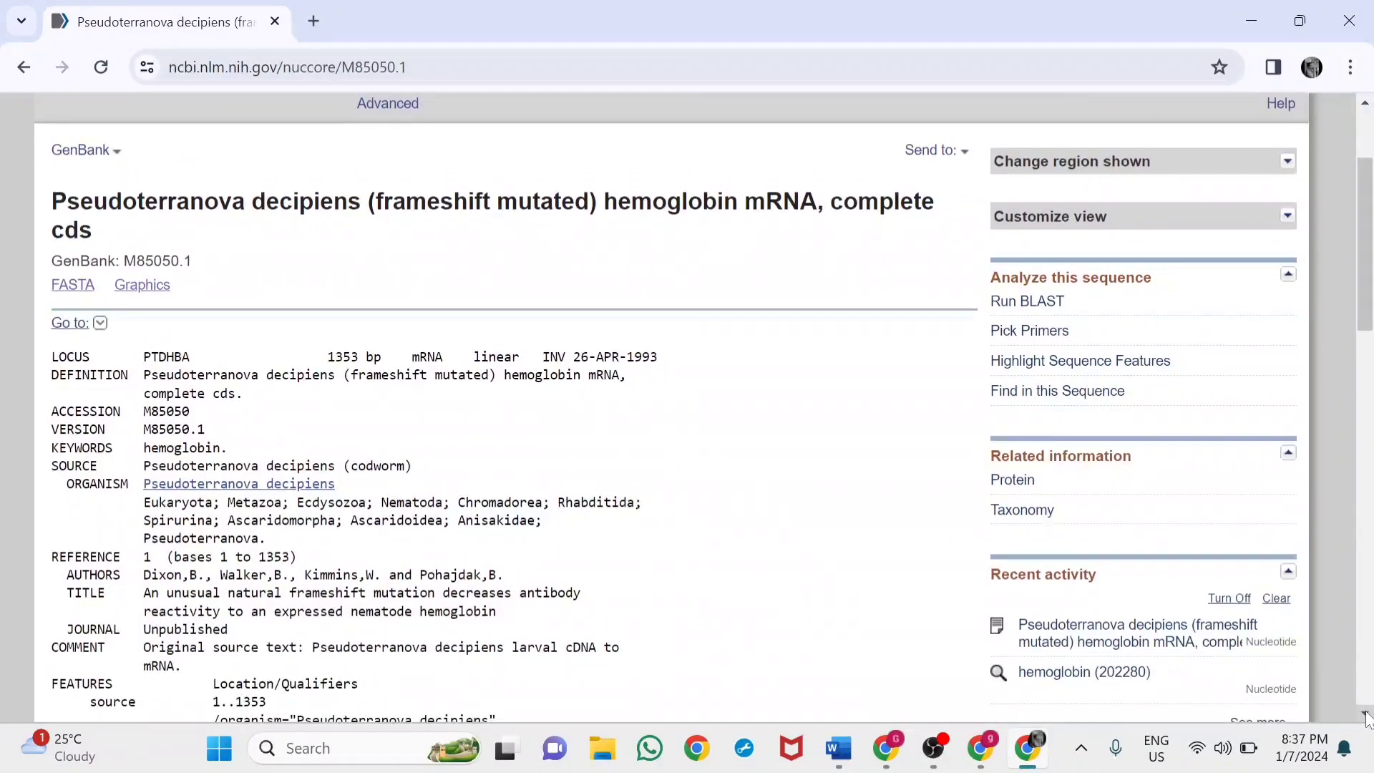
{"action": "left_click", "coordinate": [1365, 713]}
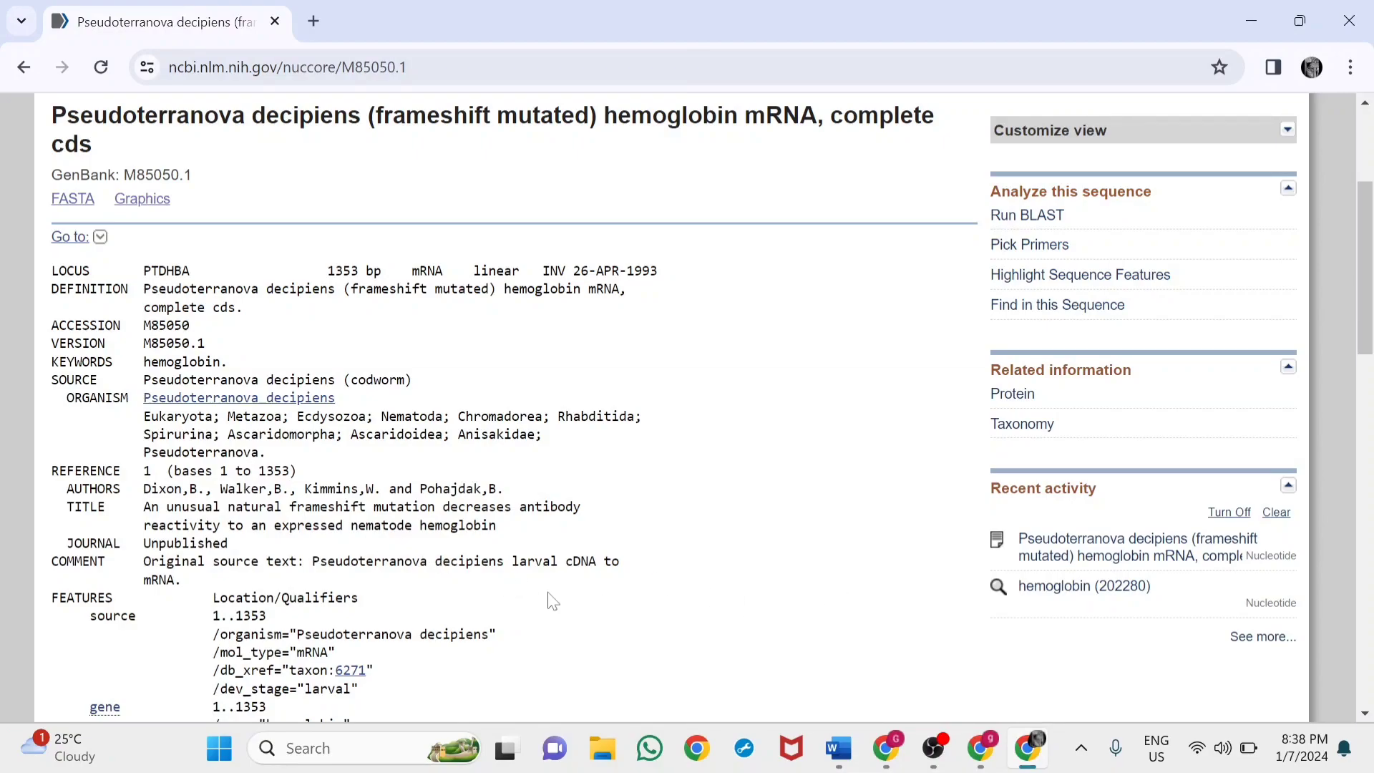
{"action": "scroll", "coordinate": [1372, 718], "scroll_direction": "down", "scroll_amount": 6}
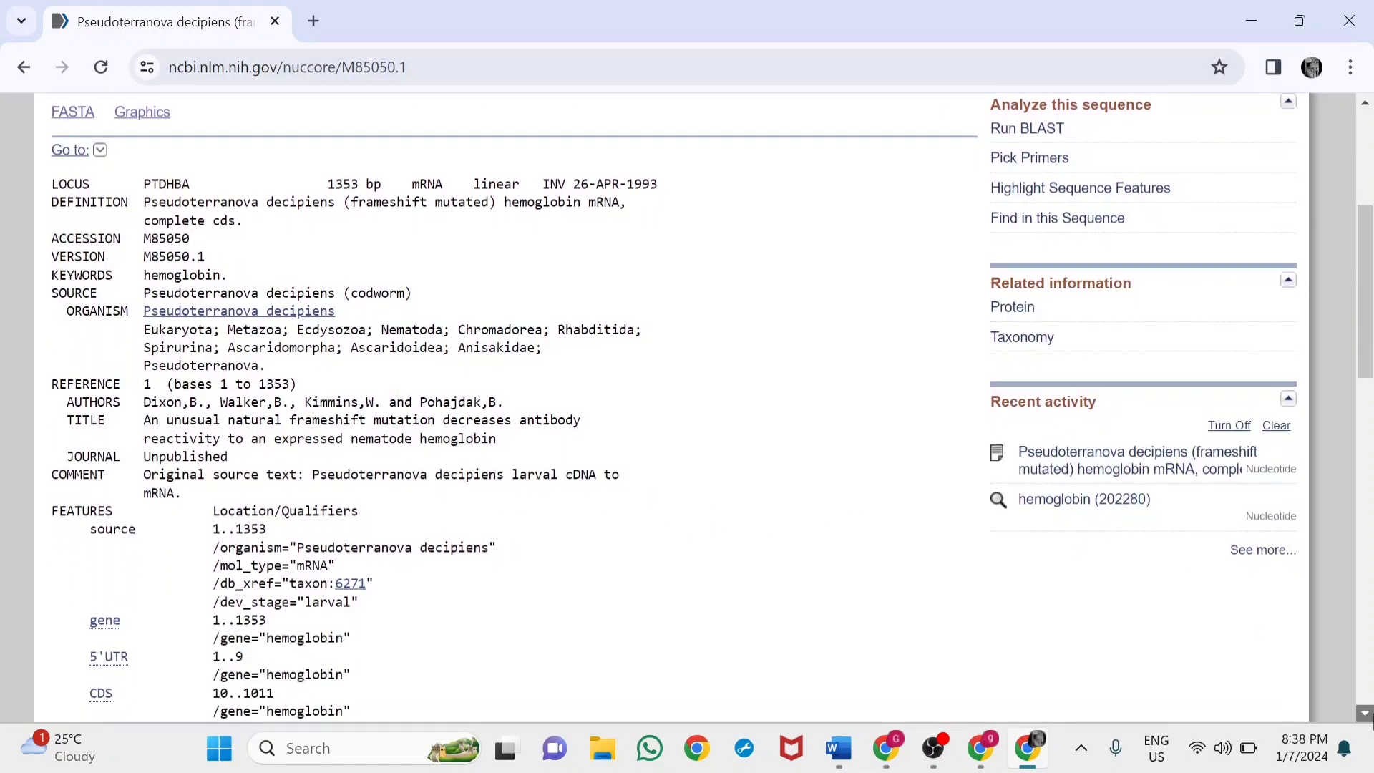
{"action": "scroll", "coordinate": [1372, 718], "scroll_direction": "down", "scroll_amount": 5}
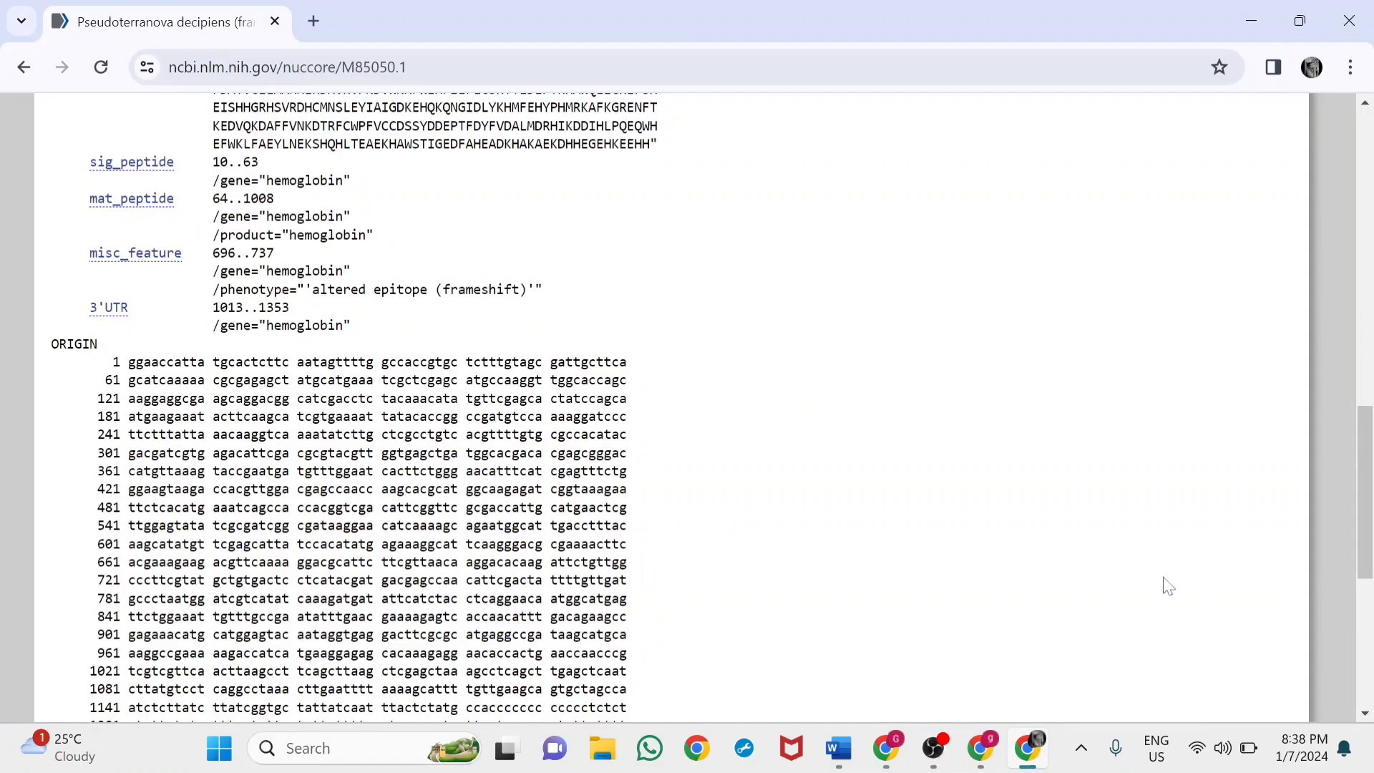
{"action": "scroll", "coordinate": [1350, 632], "scroll_direction": "down", "scroll_amount": 5}
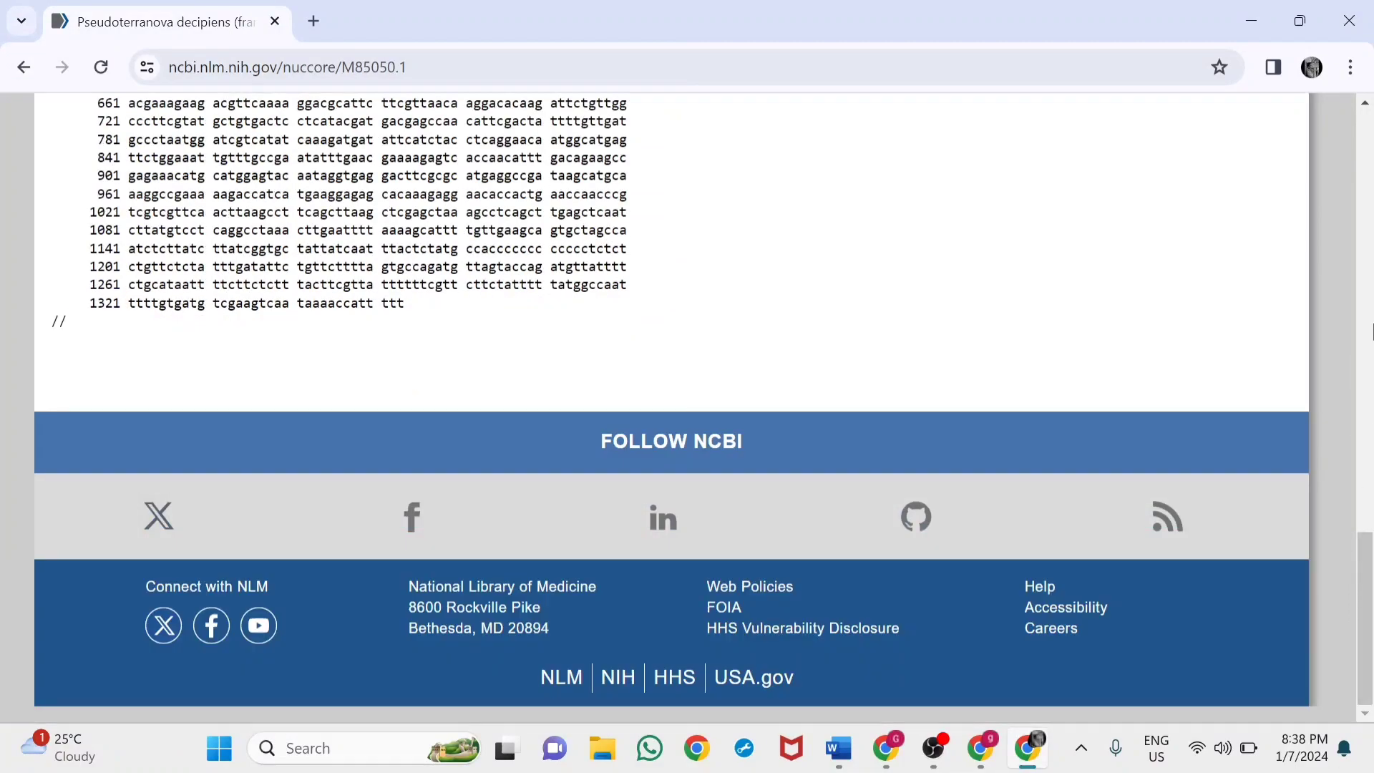
{"action": "left_click_drag", "start_coordinate": [1366, 616], "coordinate": [1371, 148]}
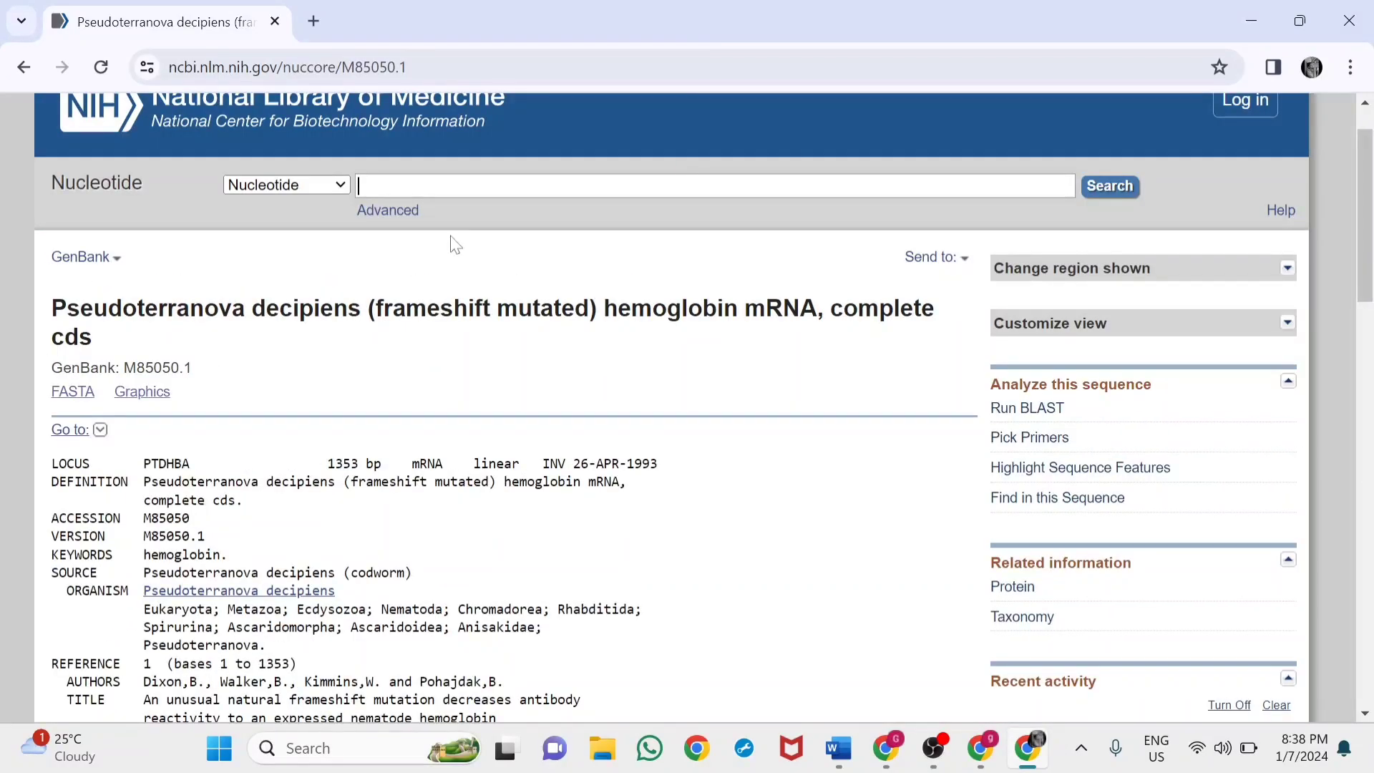
- Inspect the hemoglobin gene and AAA29796.1 features in the graphical map, then switch to FASTA
{"action": "left_click", "coordinate": [165, 394]}
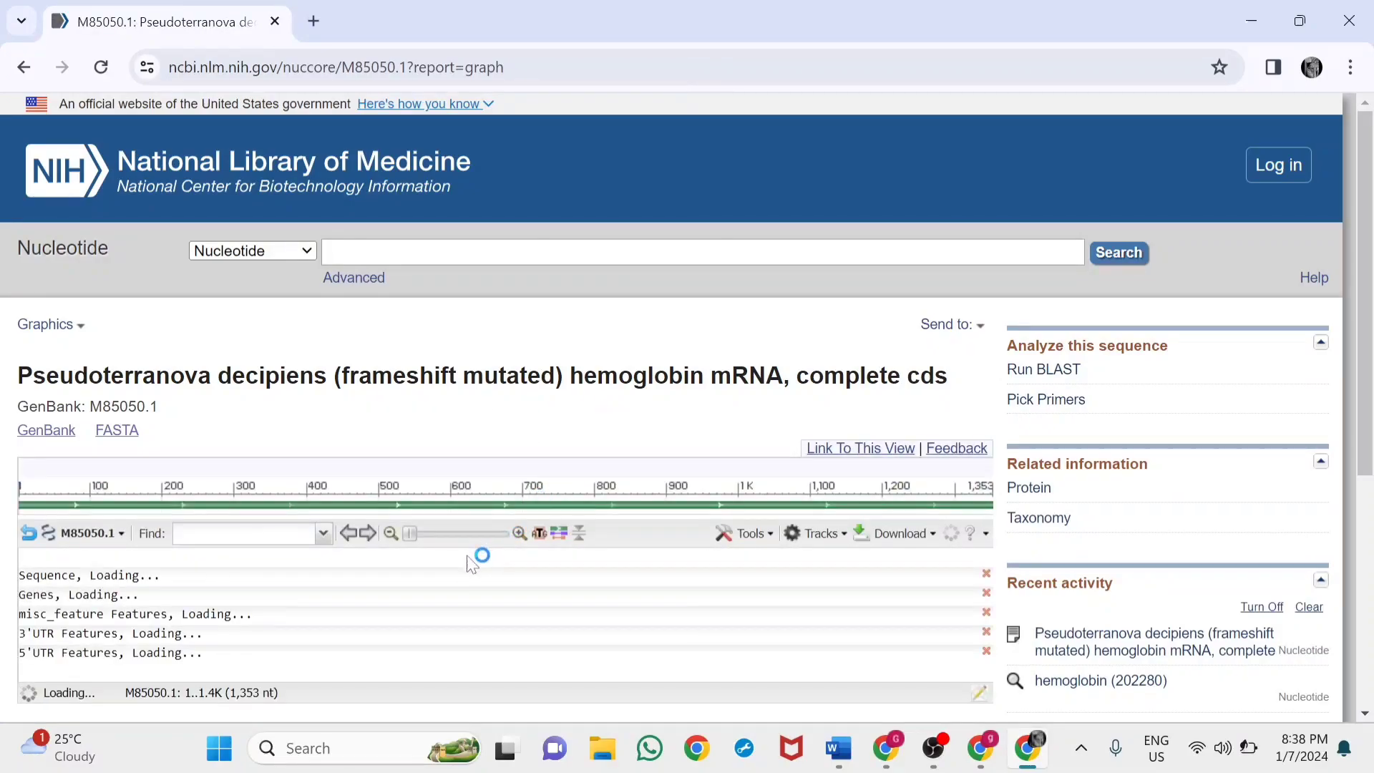
{"action": "left_click", "coordinate": [1366, 714]}
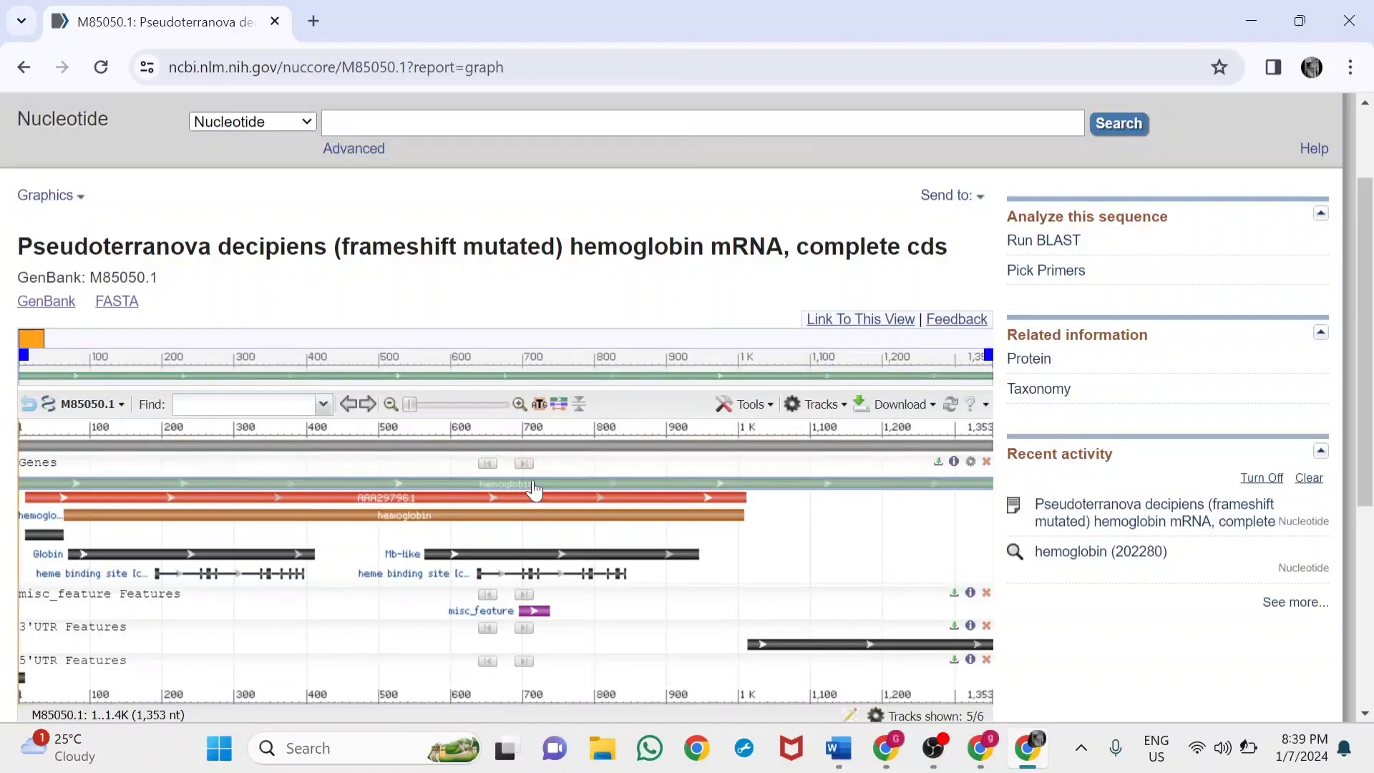
{"action": "mouse_move", "coordinate": [535, 491]}
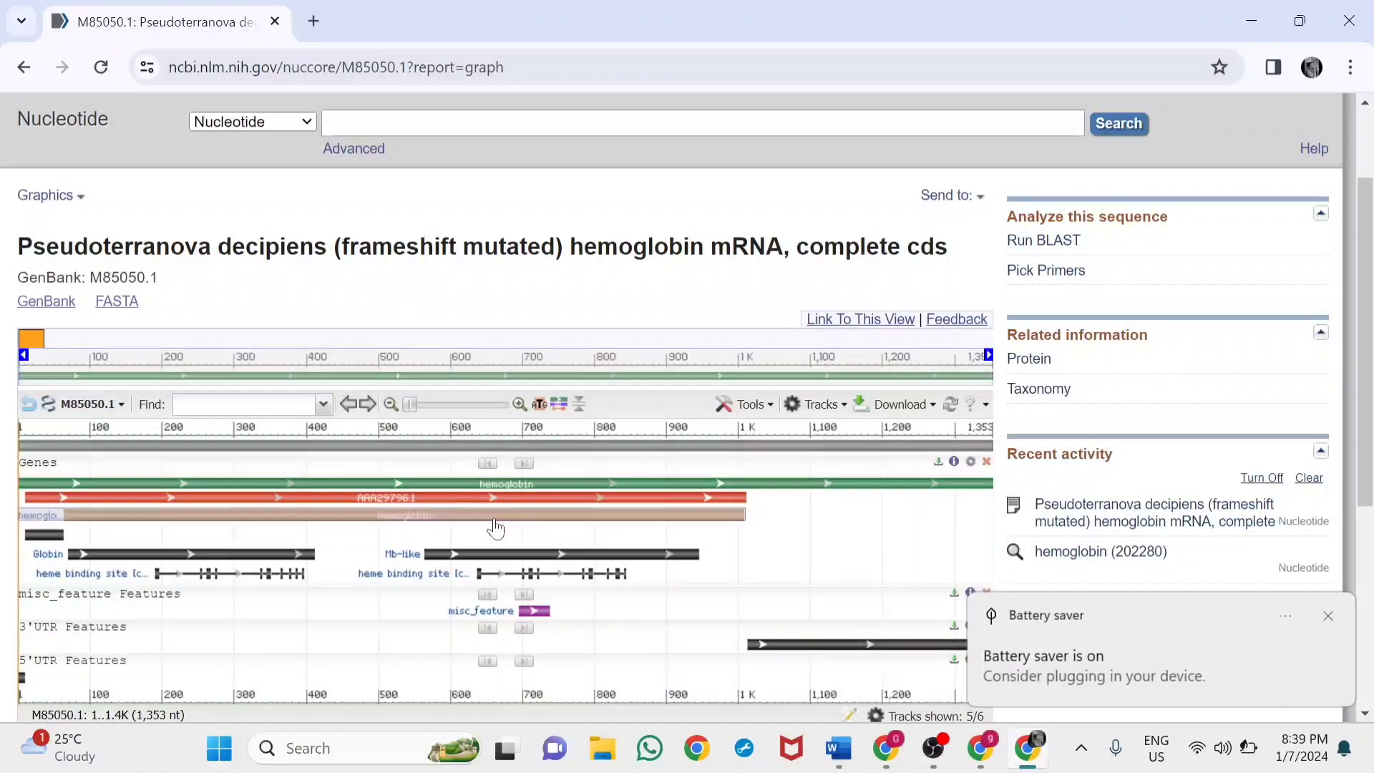
{"action": "mouse_move", "coordinate": [496, 528]}
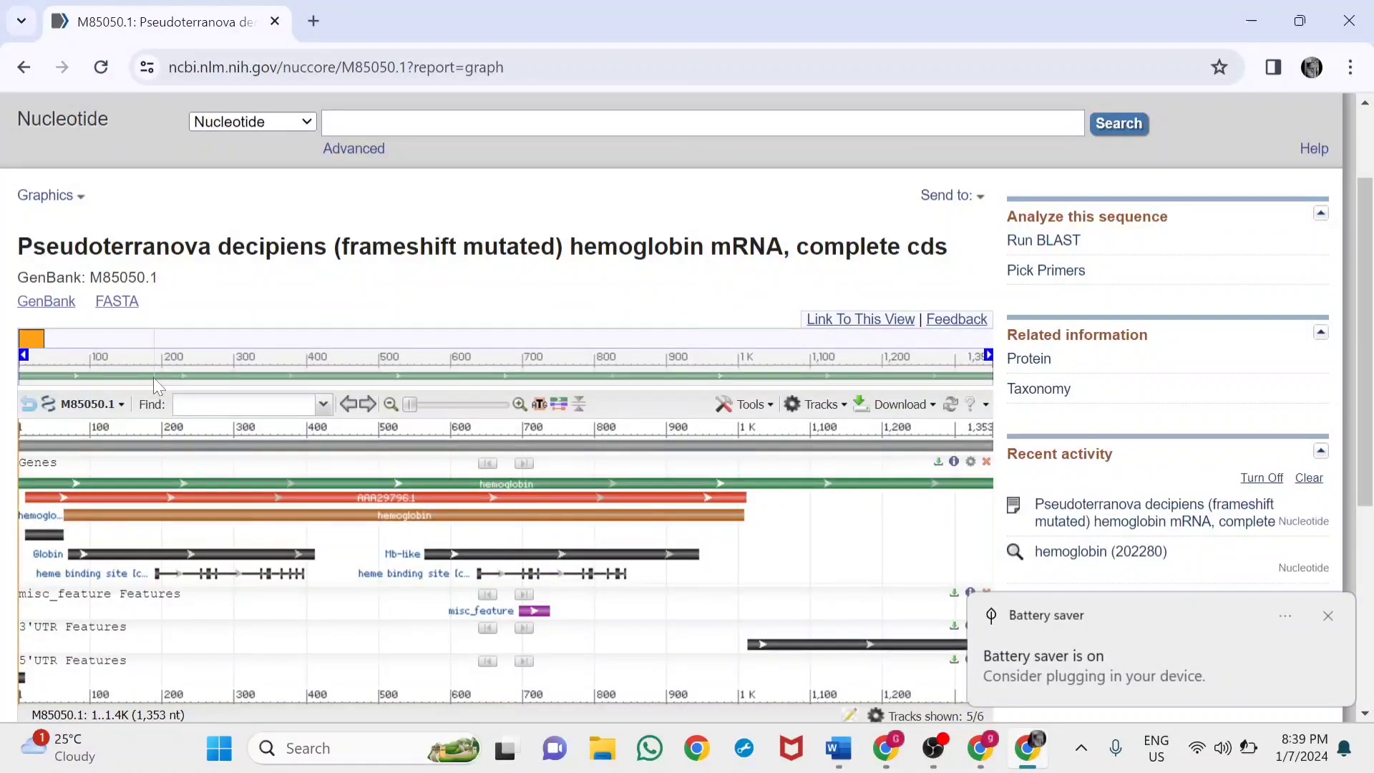
{"action": "left_click", "coordinate": [120, 303]}
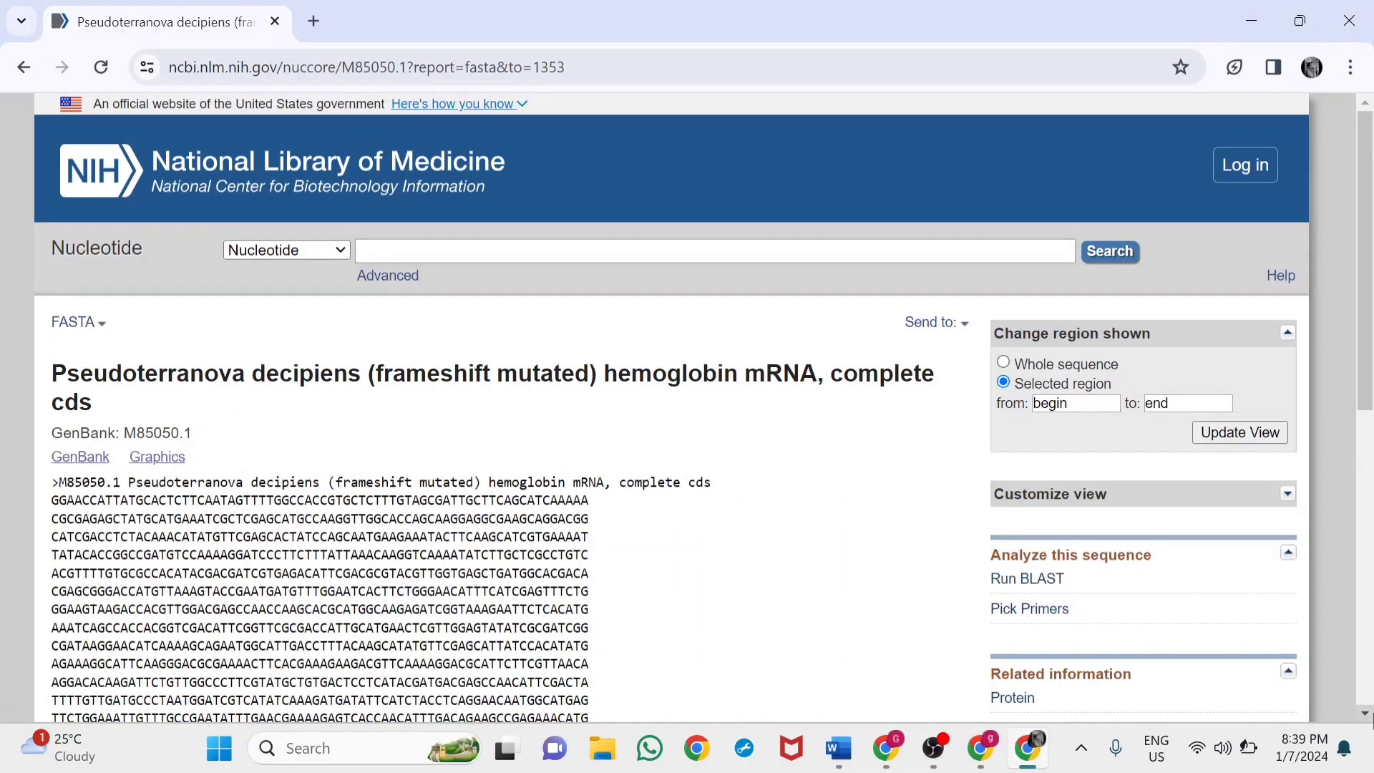
- Scroll to the FASTA sequence's last line, TCGAAGTCAATAAAACCATTTTT, and back to the top
{"action": "left_click", "coordinate": [1365, 714]}
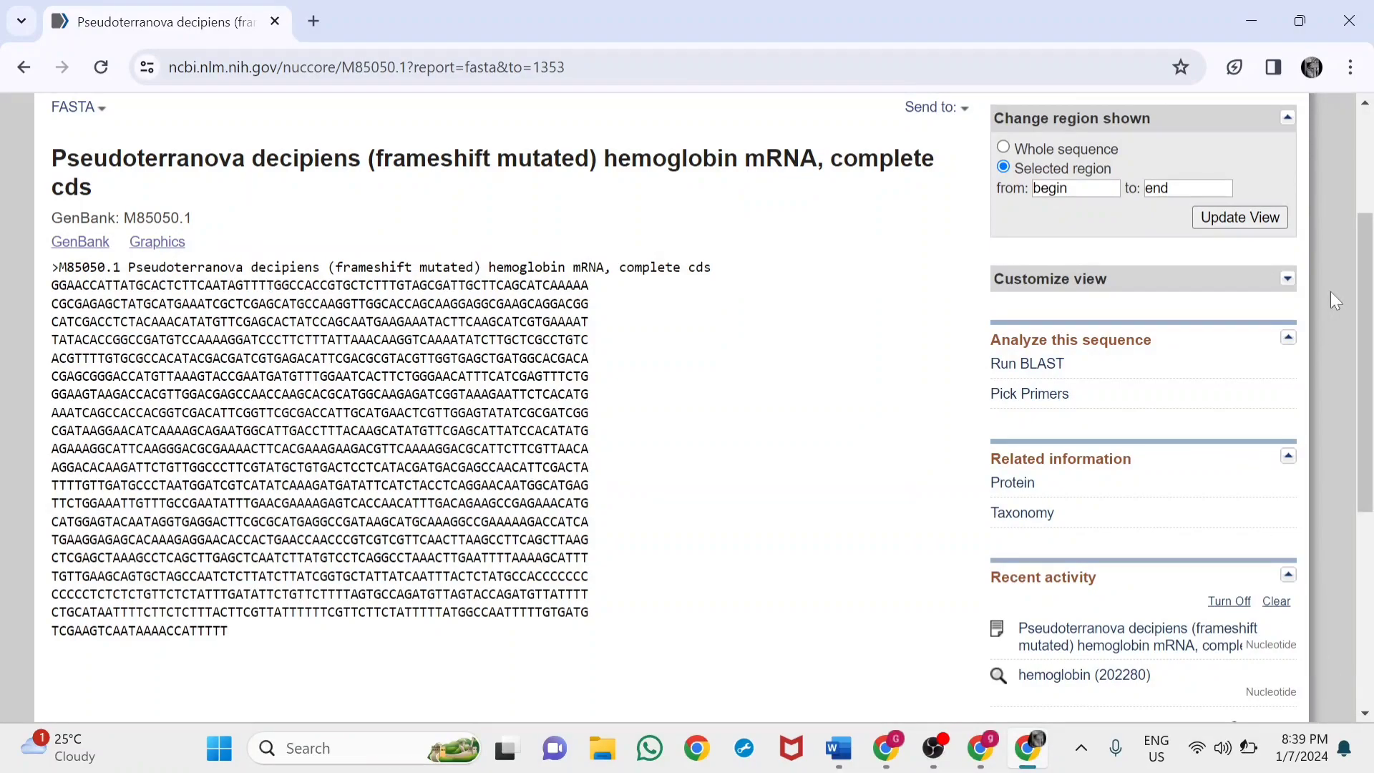
{"action": "left_click", "coordinate": [1372, 201]}
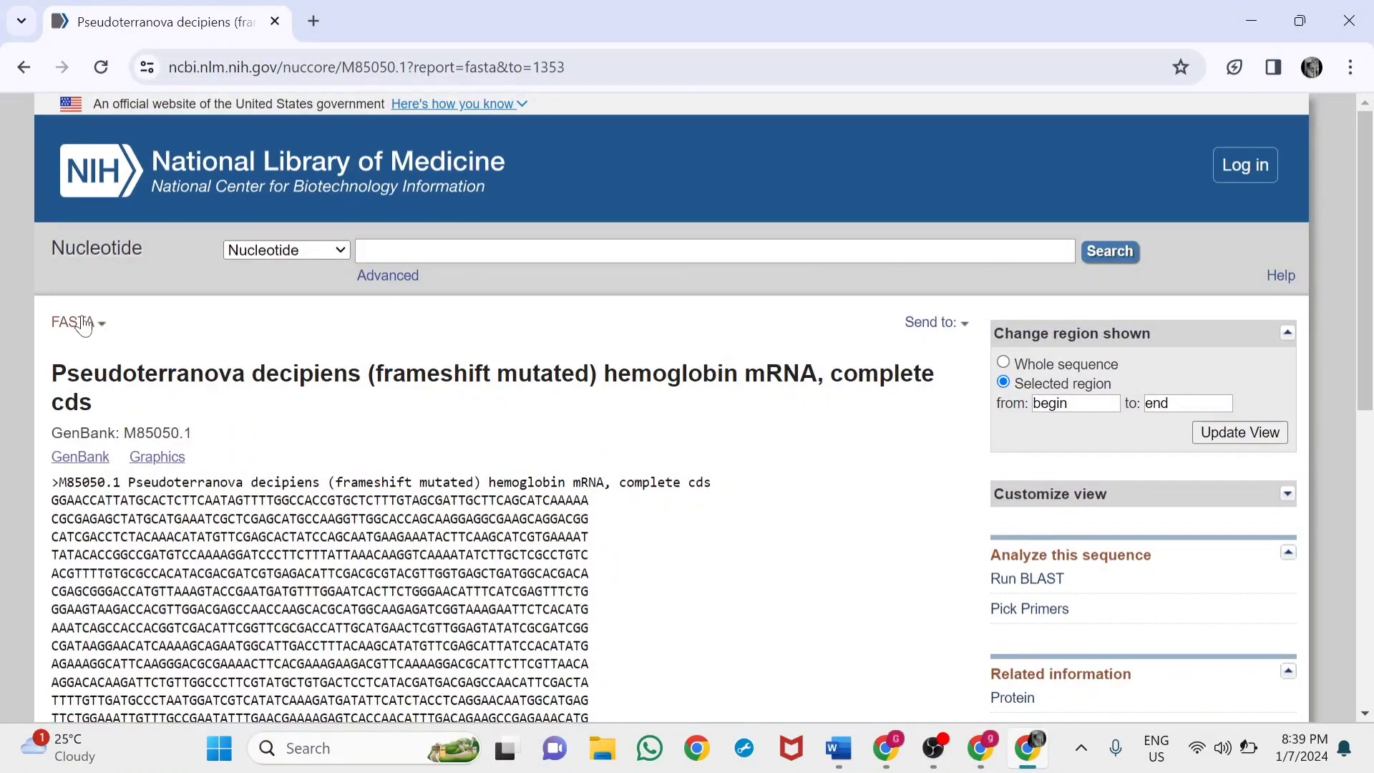
- From the GenBank view, download the complete M85050.1 record as a GenBank-format file
{"action": "left_click", "coordinate": [82, 458]}
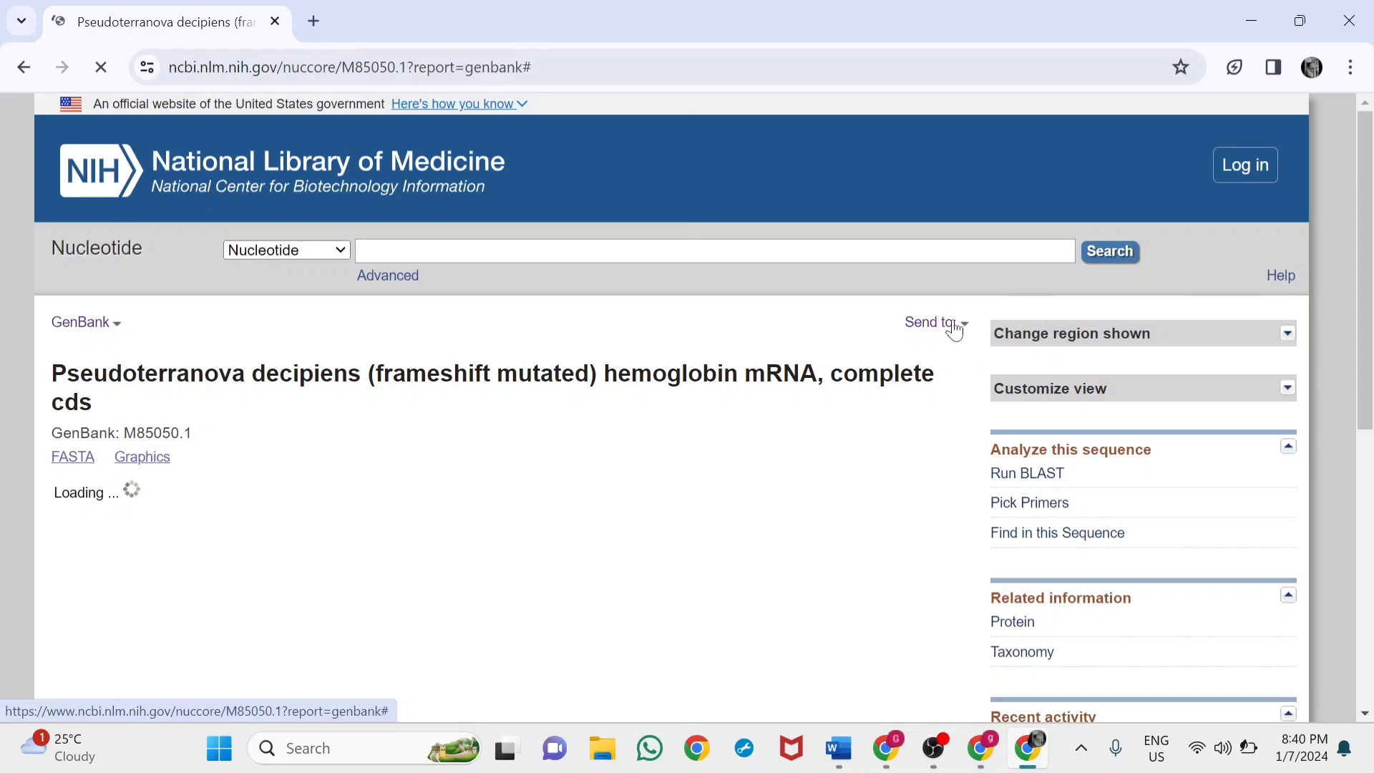
{"action": "left_click", "coordinate": [956, 329]}
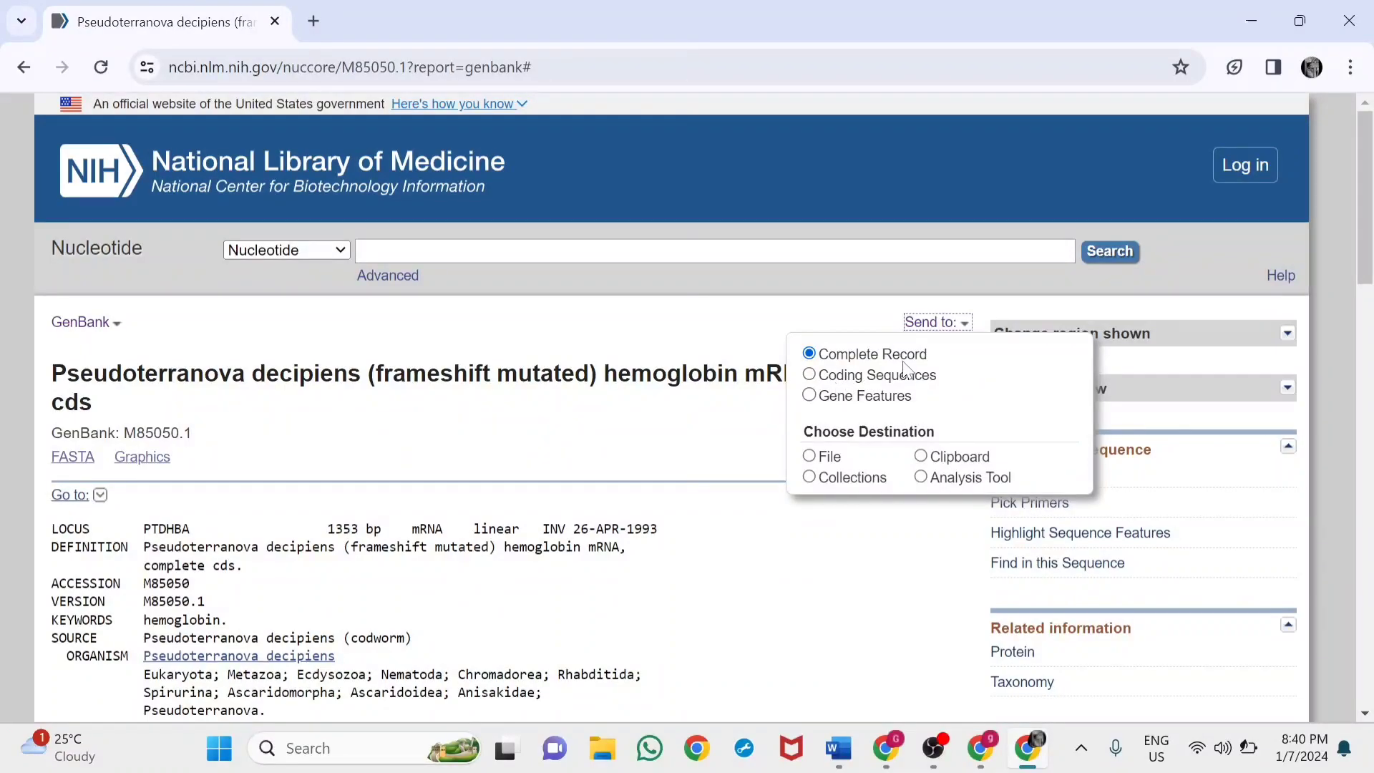
{"action": "left_click", "coordinate": [811, 458]}
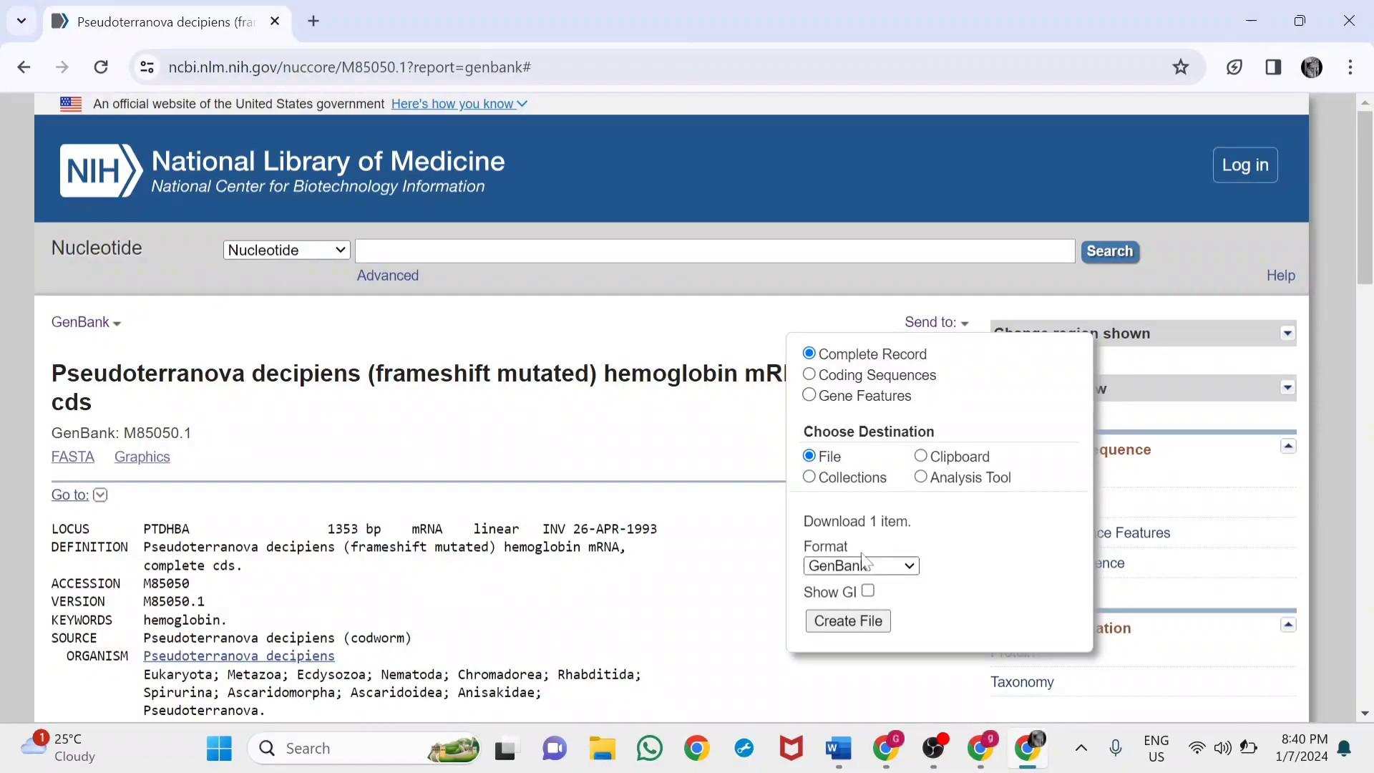
{"action": "left_click", "coordinate": [900, 567]}
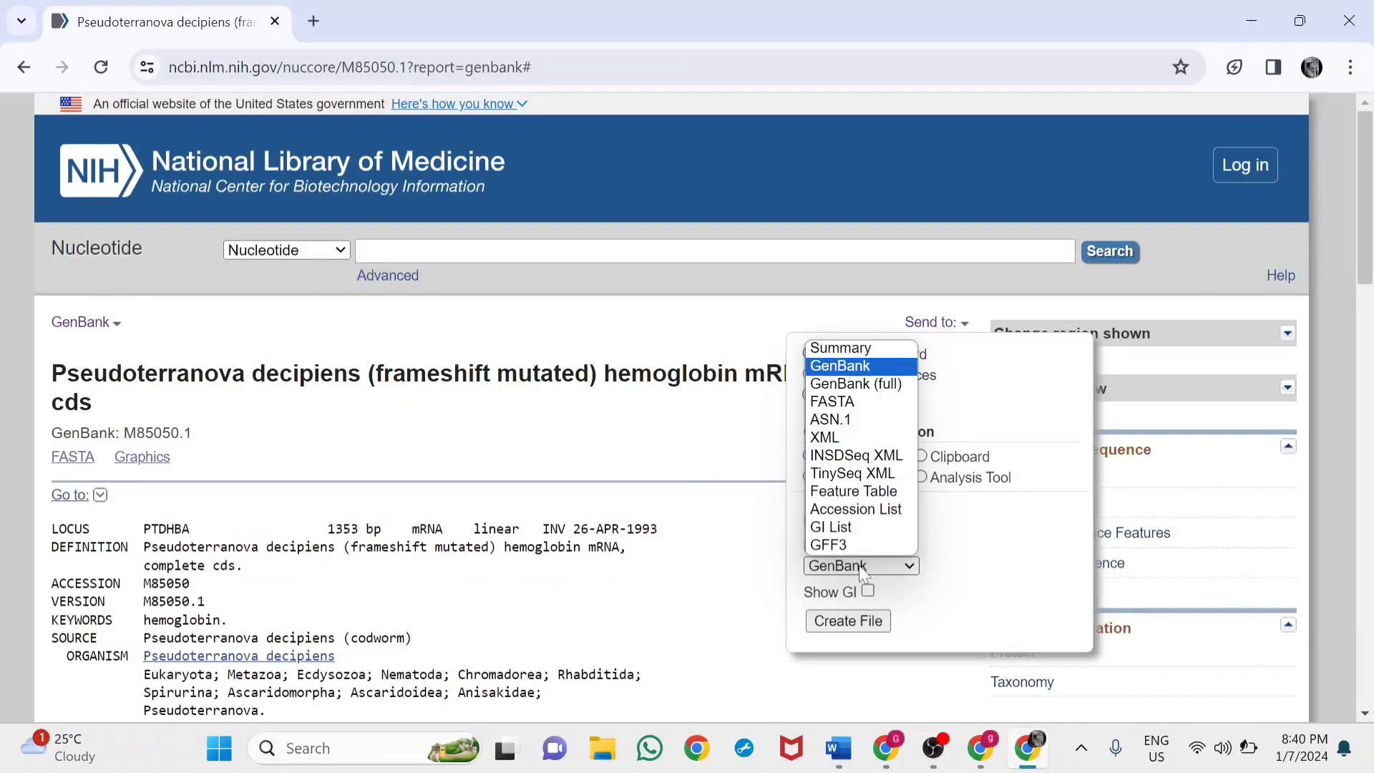
{"action": "left_click", "coordinate": [764, 570]}
{"action": "left_click", "coordinate": [764, 570]}
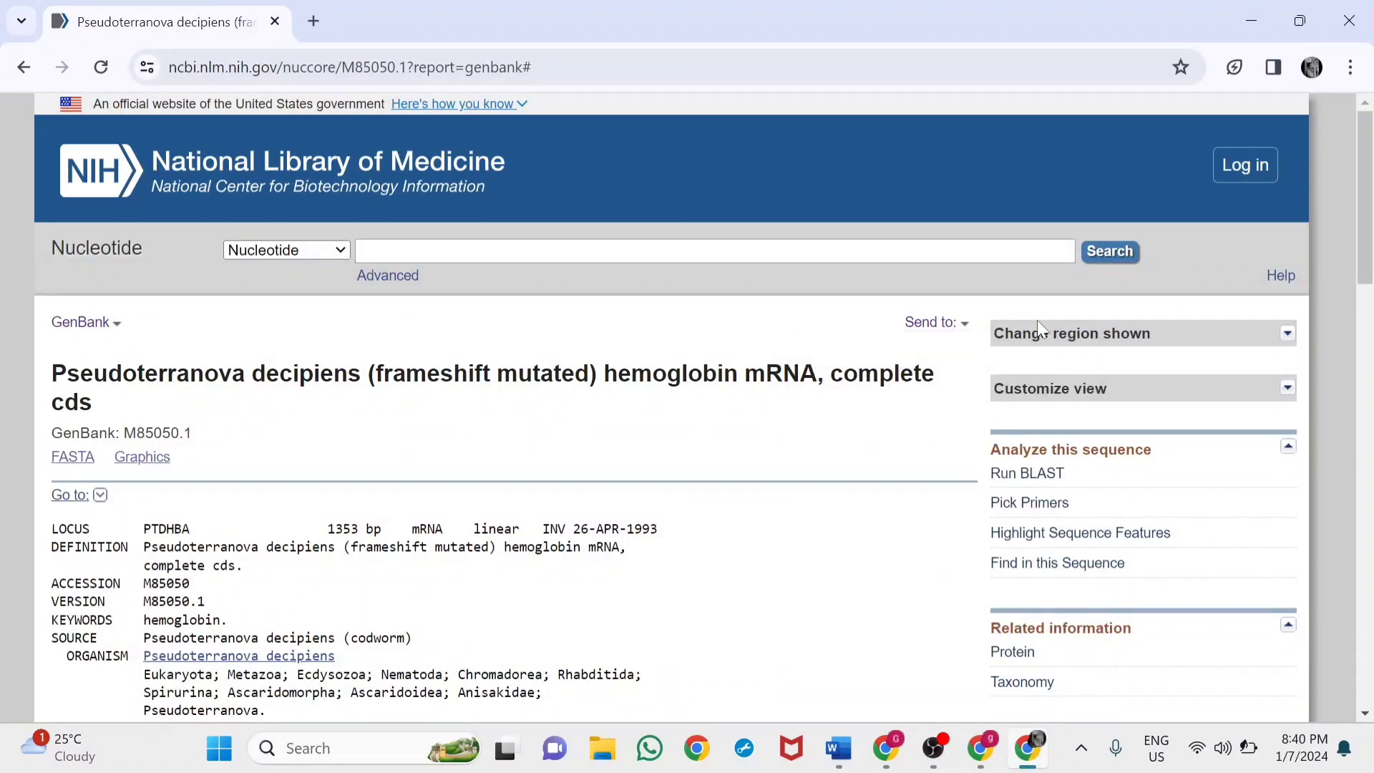
{"action": "left_click", "coordinate": [964, 335]}
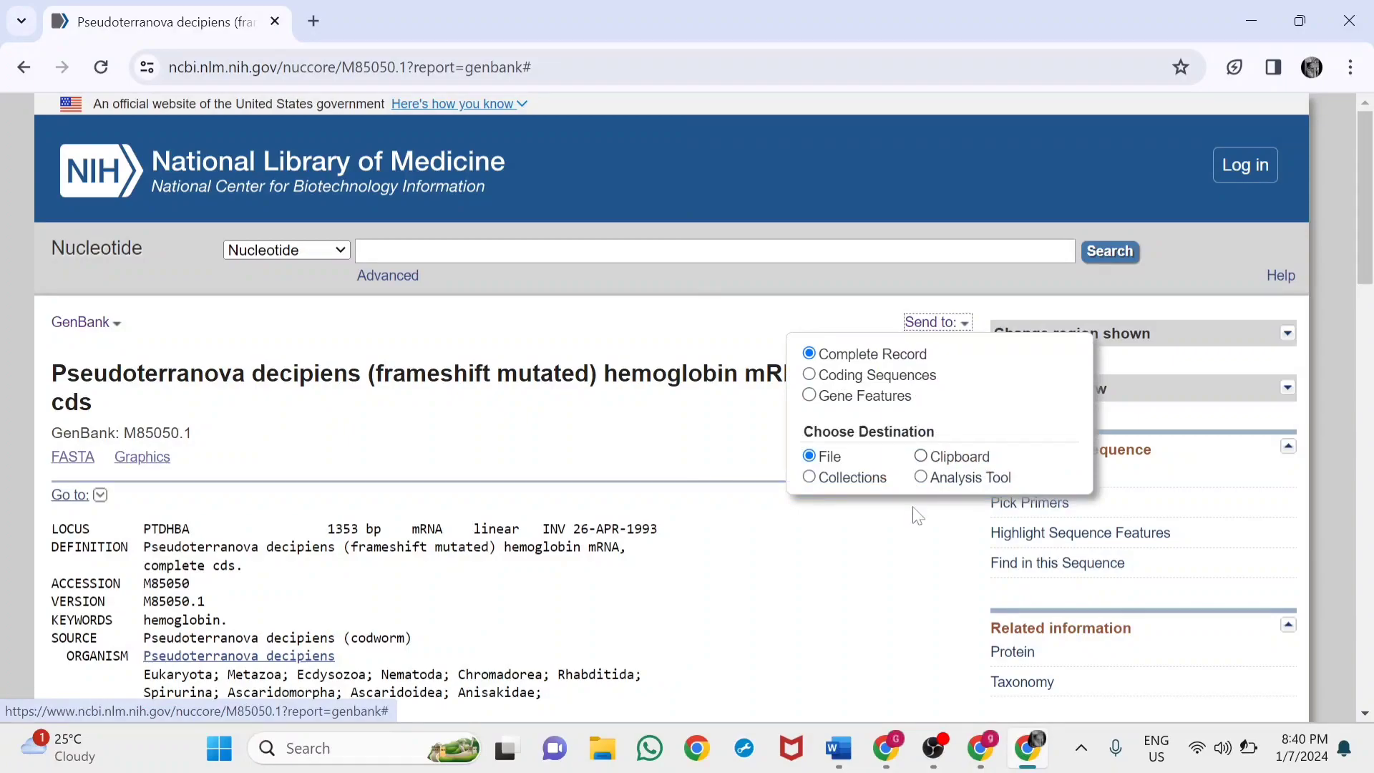
{"action": "left_click", "coordinate": [810, 457]}
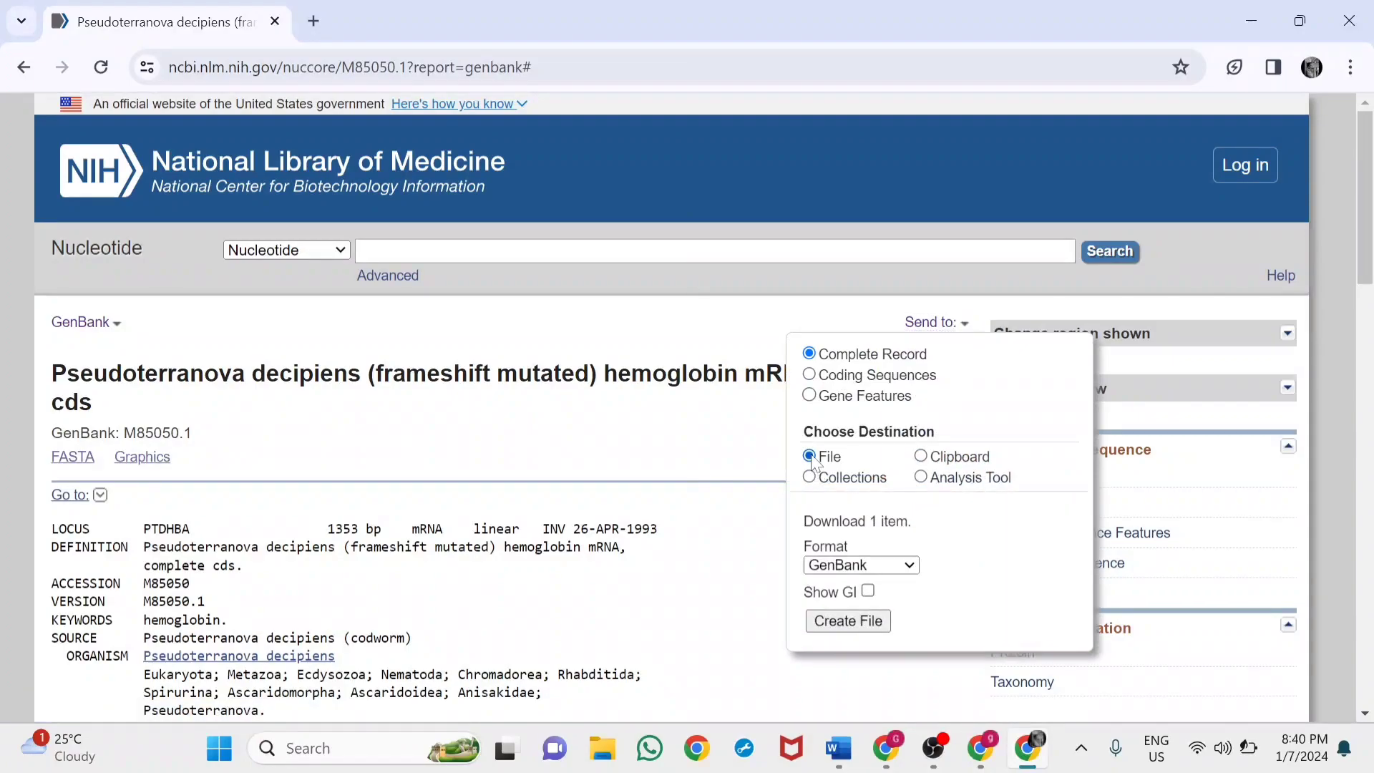
{"action": "left_click", "coordinate": [837, 624]}
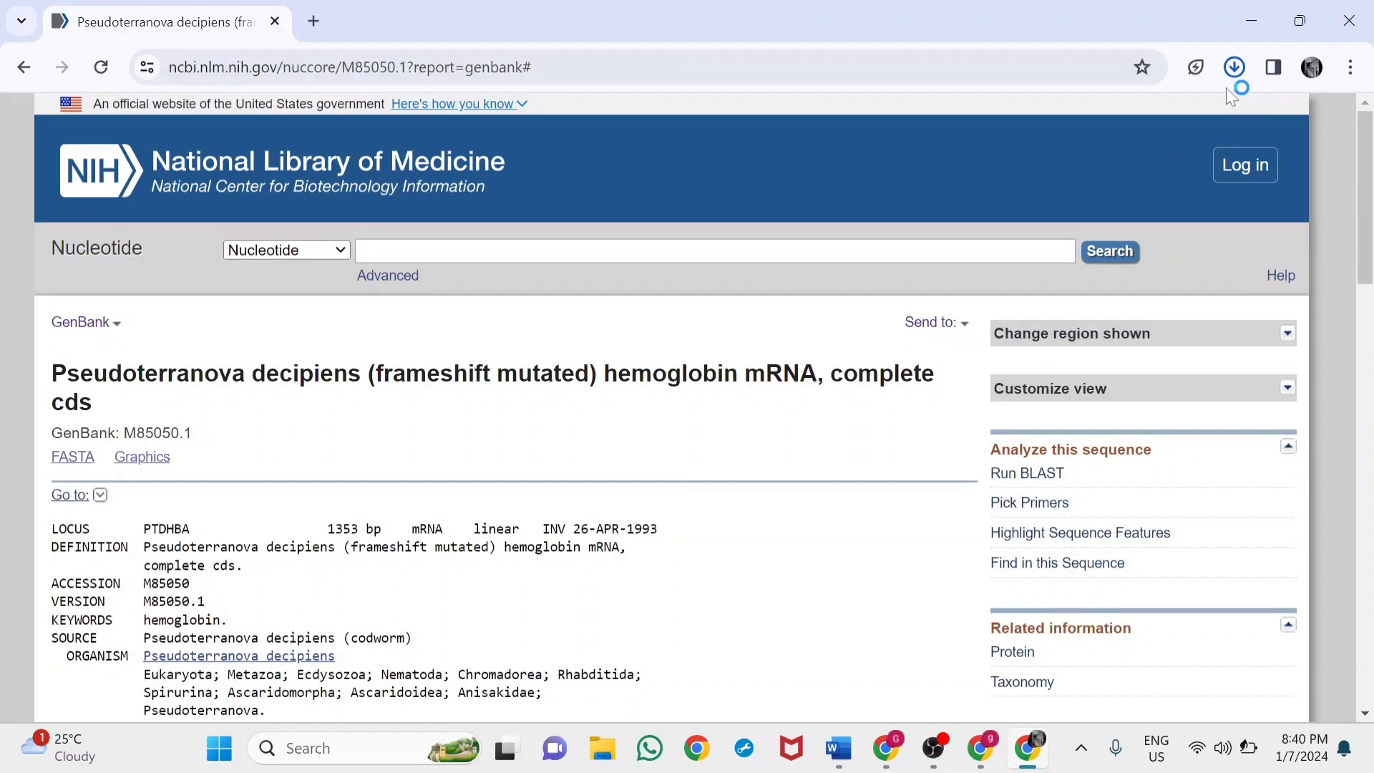
- Confirm sequence (1).gb finished downloading in Chrome and show it in its folder
{"action": "left_click", "coordinate": [1235, 64]}
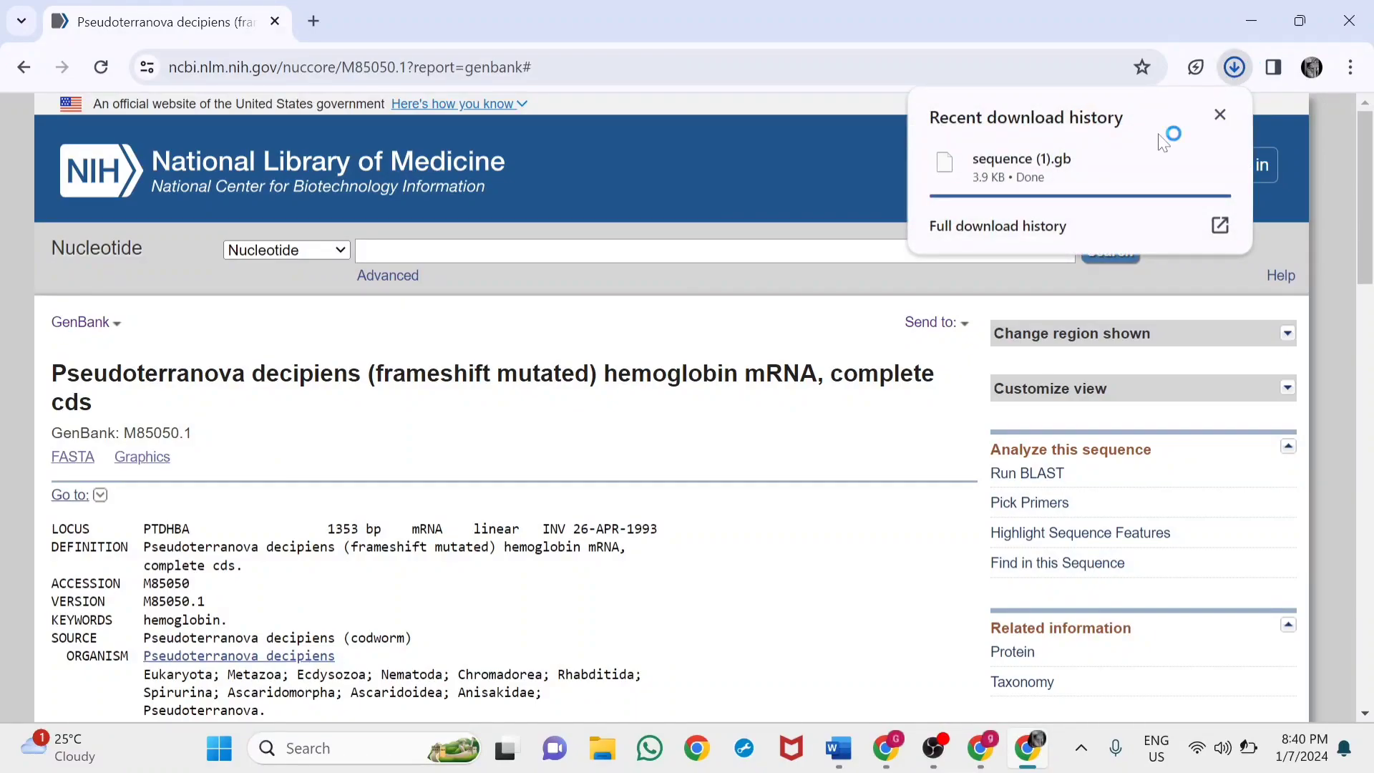
{"action": "left_click", "coordinate": [1138, 163]}
{"action": "mouse_move", "coordinate": [1132, 168]}
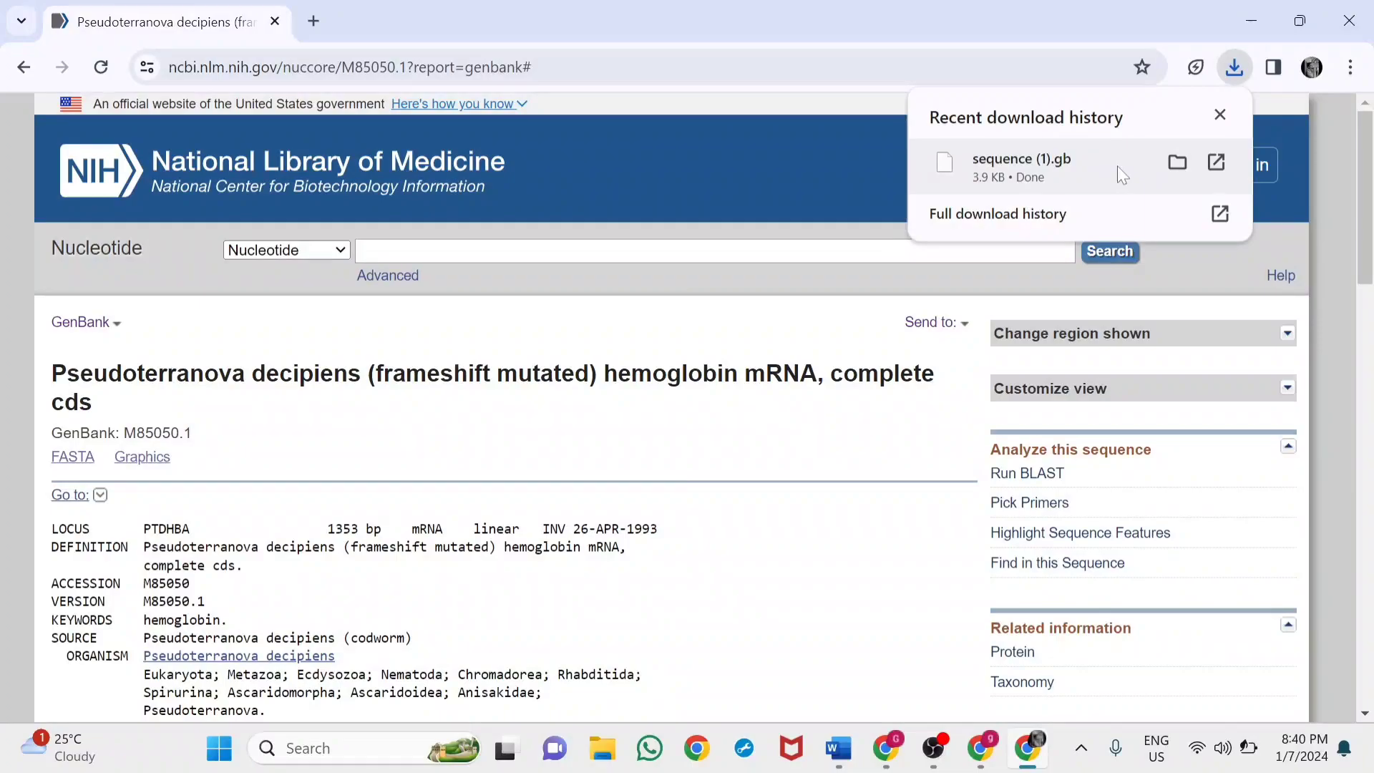
{"action": "left_click", "coordinate": [1177, 163]}
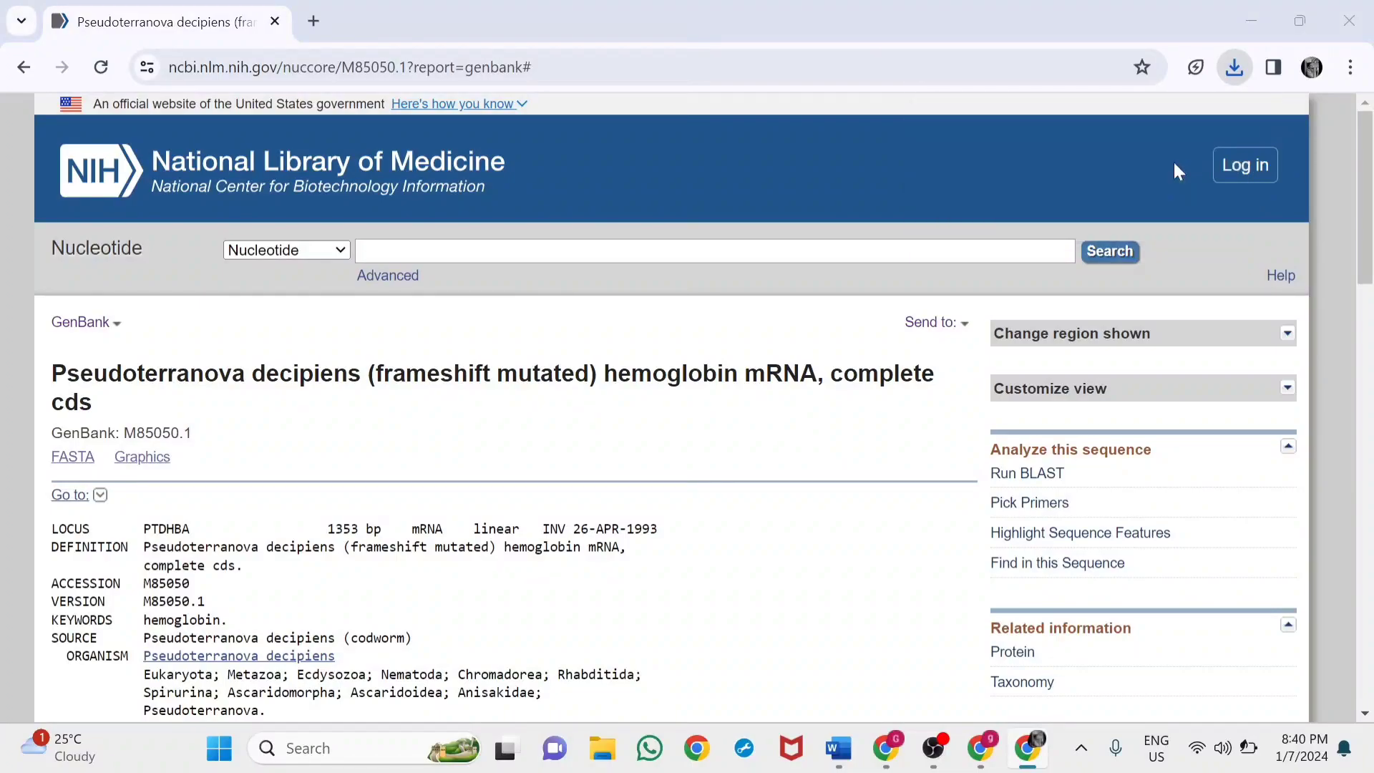
{"action": "left_click", "coordinate": [1234, 66]}
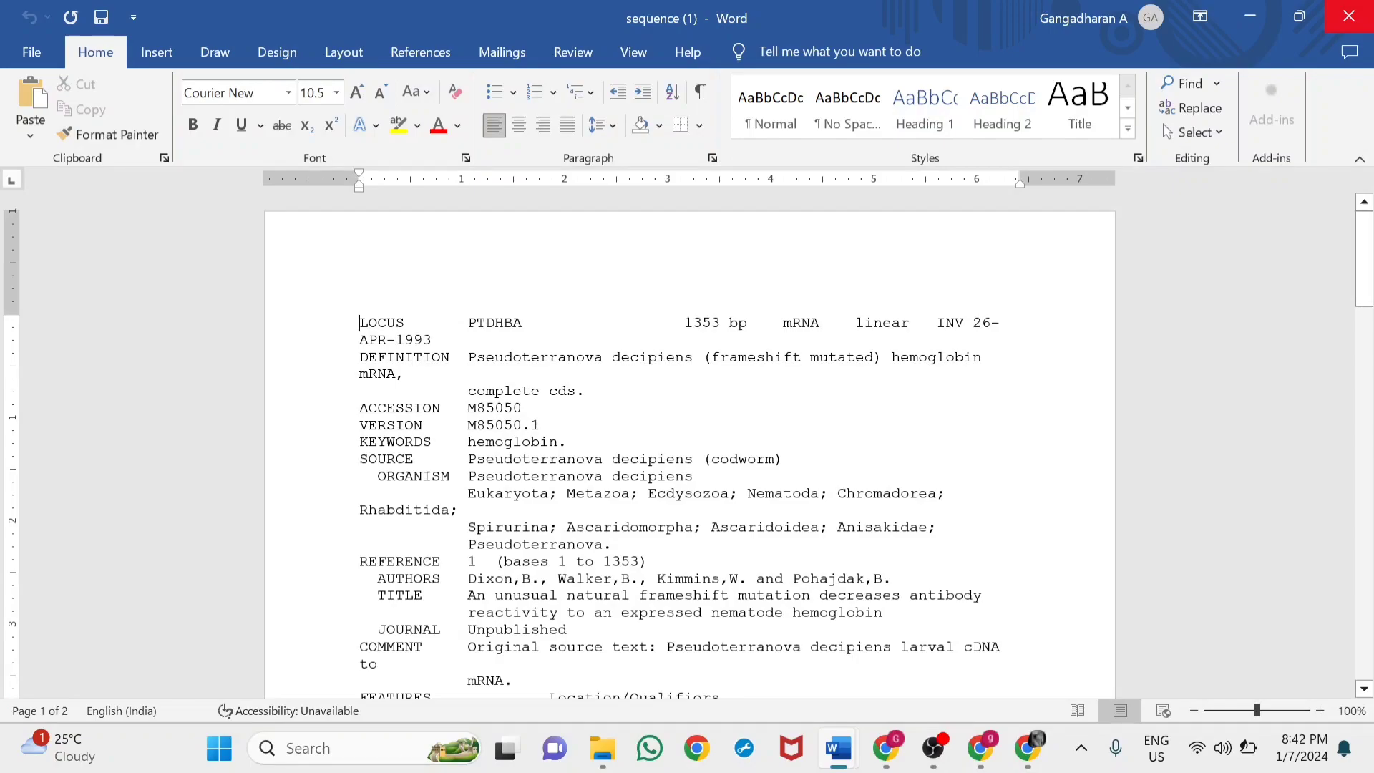
- Page through sequence (1).gb from FEATURES to base 1353 and the // terminator
{"action": "left_click", "coordinate": [1373, 501]}
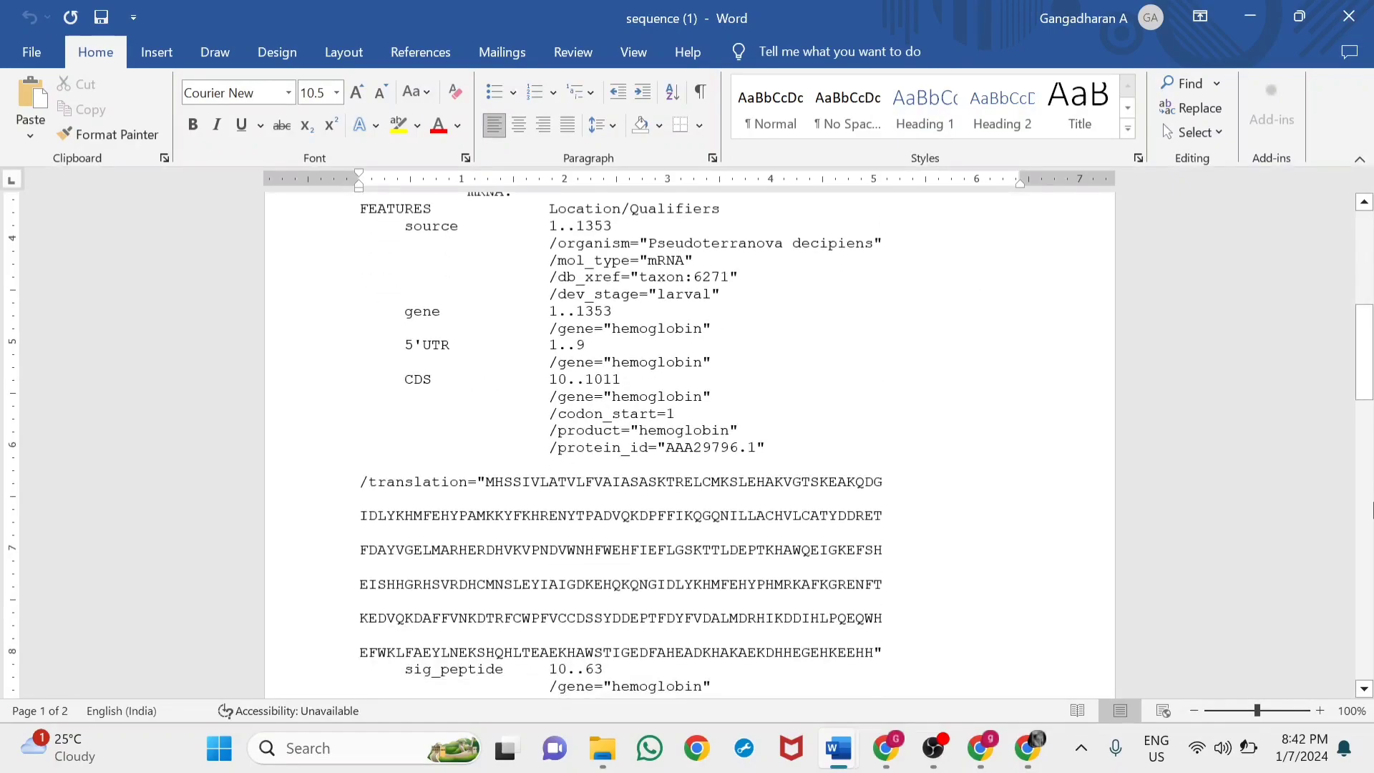
{"action": "left_click", "coordinate": [1373, 507]}
{"action": "left_click", "coordinate": [1373, 507]}
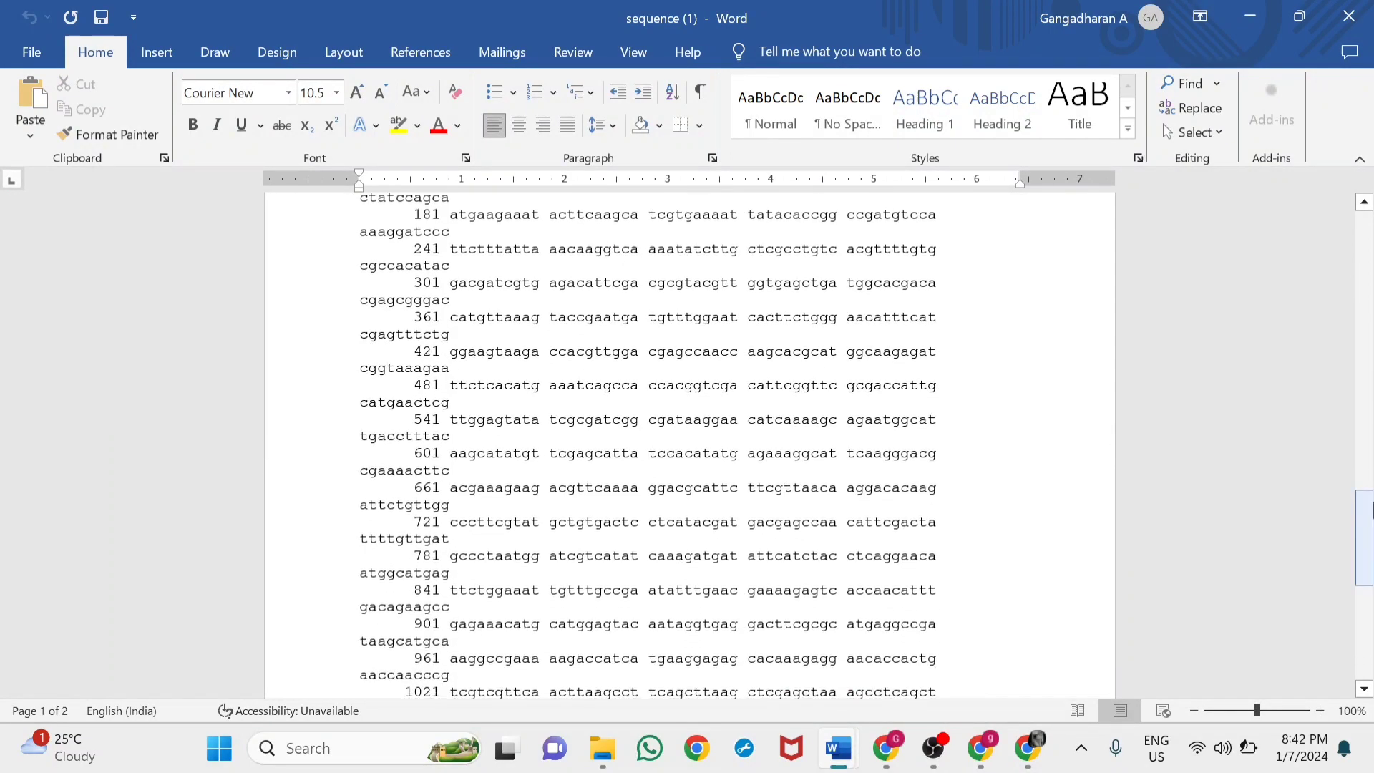
{"action": "left_click", "coordinate": [1368, 610]}
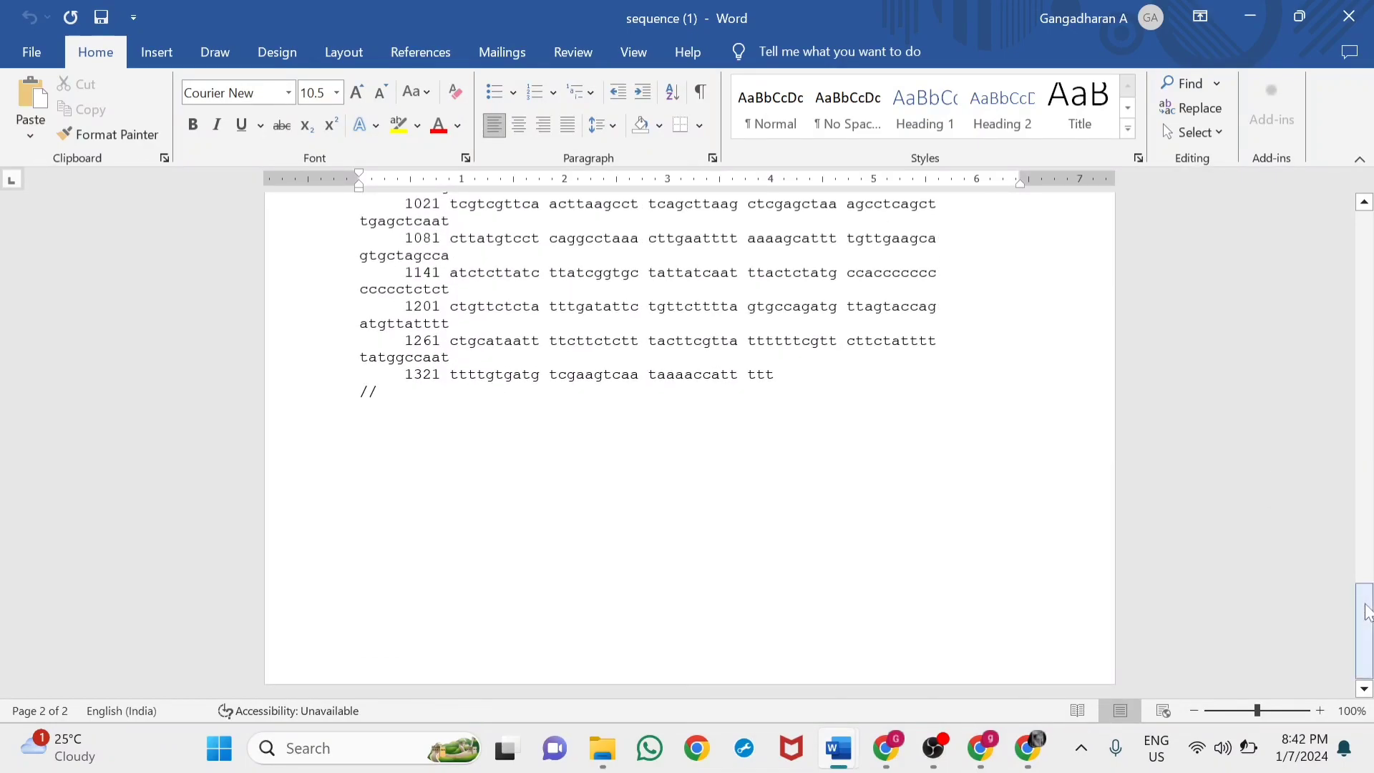